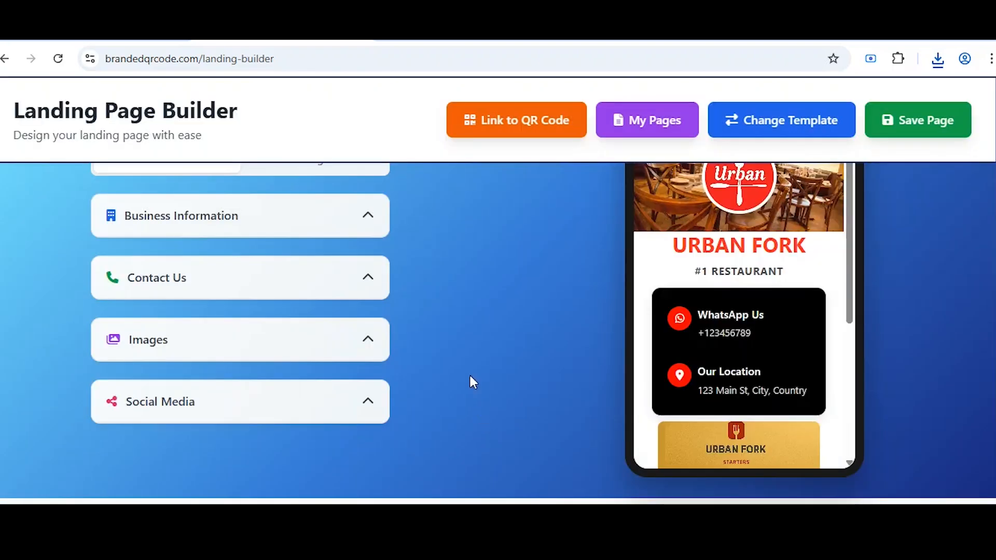
Scroll back to the top of the builder form.
scroll(441, 342, "up", 3)
Expand Business Information and replace the company name with 'THE VELVET SPOON'.
left_click(313, 368)
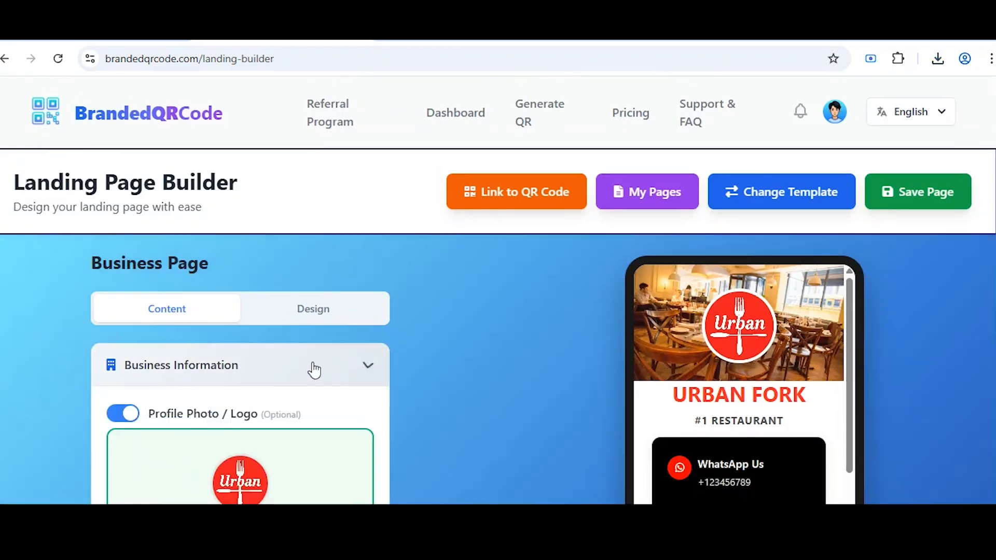
scroll(300, 402, "down", 3)
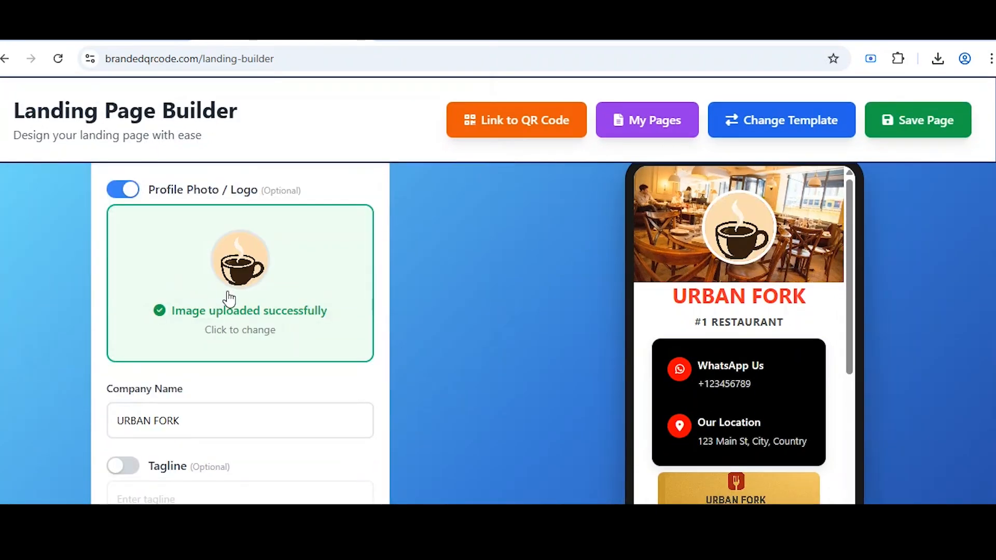
scroll(229, 299, "down", 1)
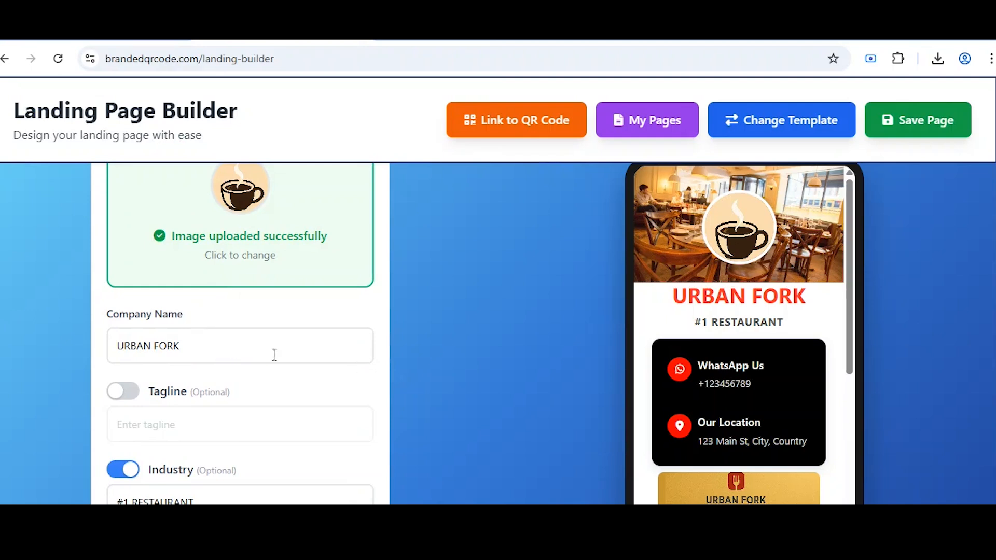
triple_click(151, 346)
type("THE VELVET SPOON")
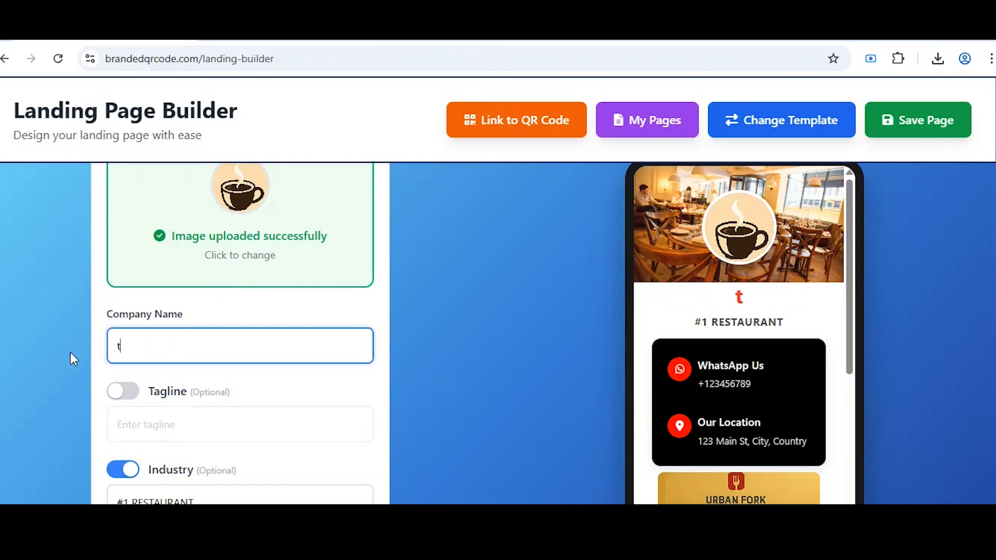
Enable the tagline and set it to 'where Taste Meets Elegance'.
left_click(250, 394)
left_click(141, 420)
type("where Taste Meets Elegance")
key("Tab")
Enable the short description and paste in the prepared fine-dining paragraph.
scroll(165, 430, "down", 3)
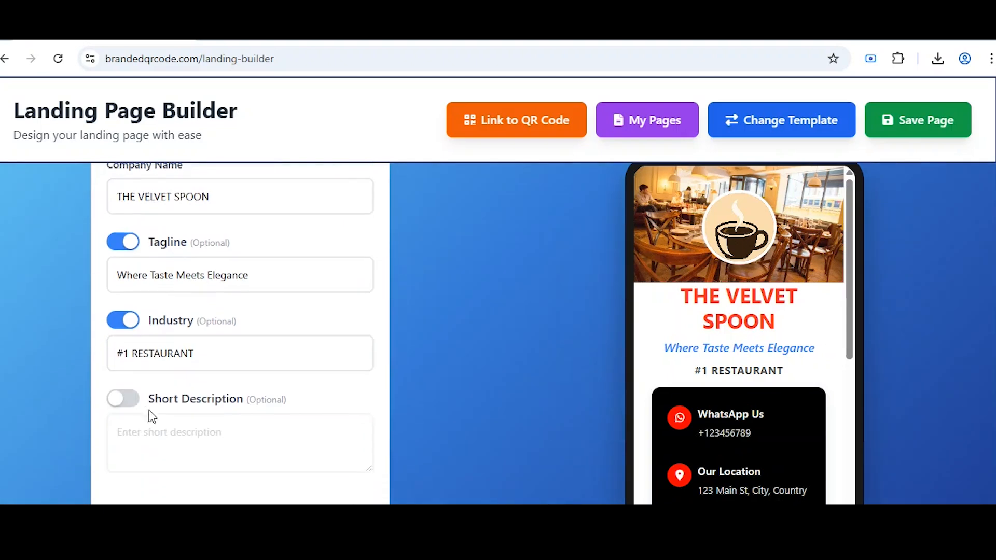
left_click(129, 404)
left_click(175, 443)
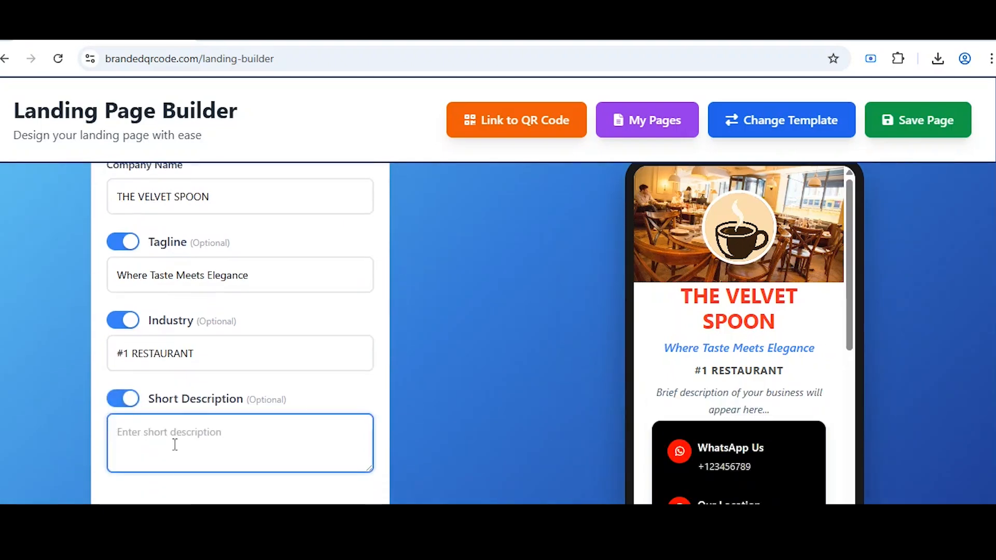
type("An exclusive fine-dining experience blending modern gastronomy with timeless sophistication. Every dish at The Velvet Spoon is crafted to indulge your senses in luxury, flavor, and artful presentation.")
Expand the Contact Us settings.
scroll(254, 458, "up", 5)
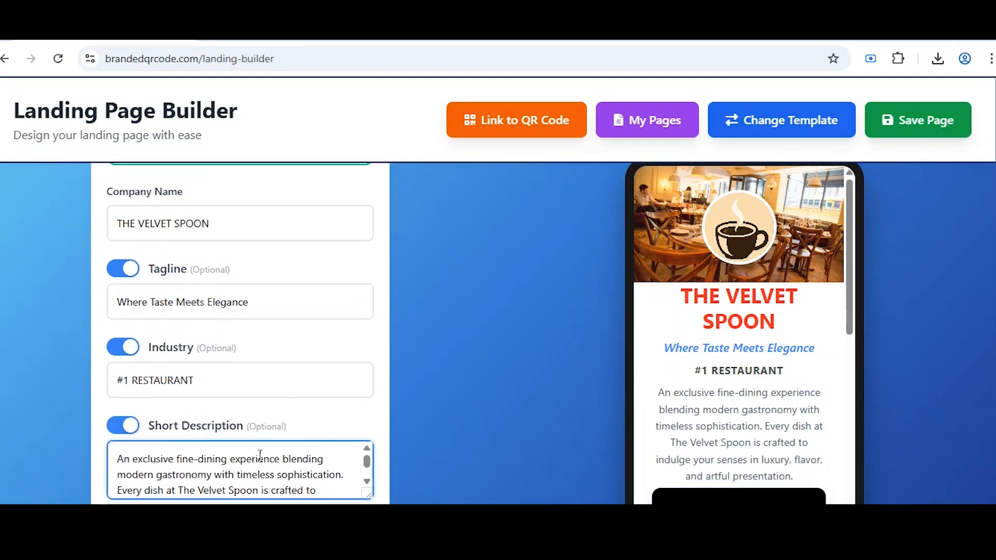
scroll(282, 433, "down", 2)
scroll(283, 434, "down", 2)
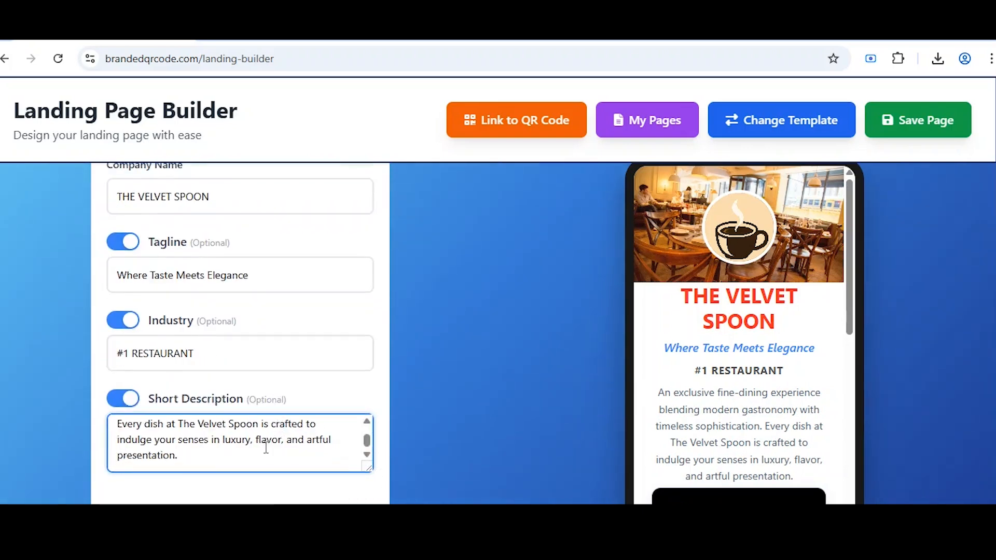
scroll(266, 447, "down", 3)
left_click(256, 416)
scroll(115, 312, "down", 3)
Enable the phone number and fill it in from saved autofill entries.
left_click(123, 304)
left_click(284, 345)
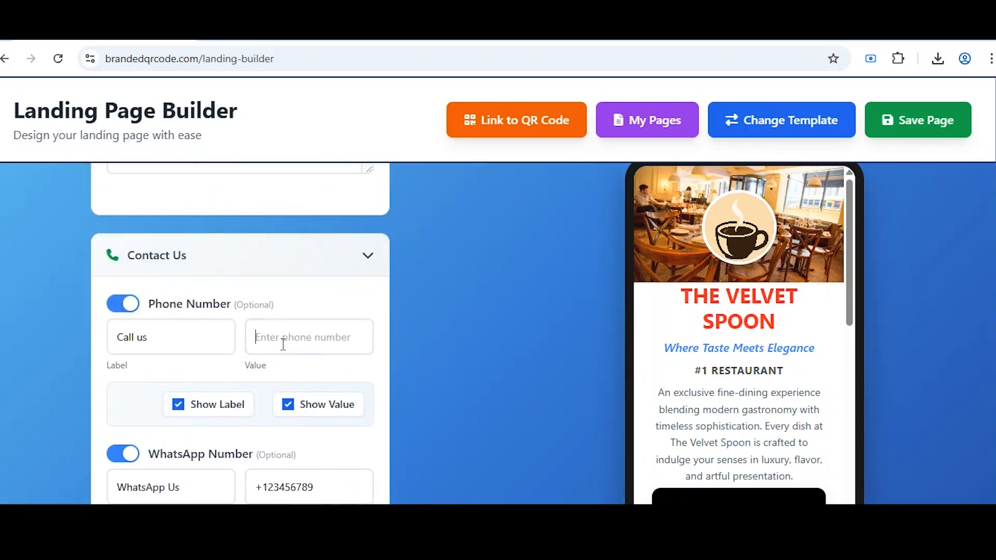
left_click(318, 379)
scroll(332, 400, "down", 3)
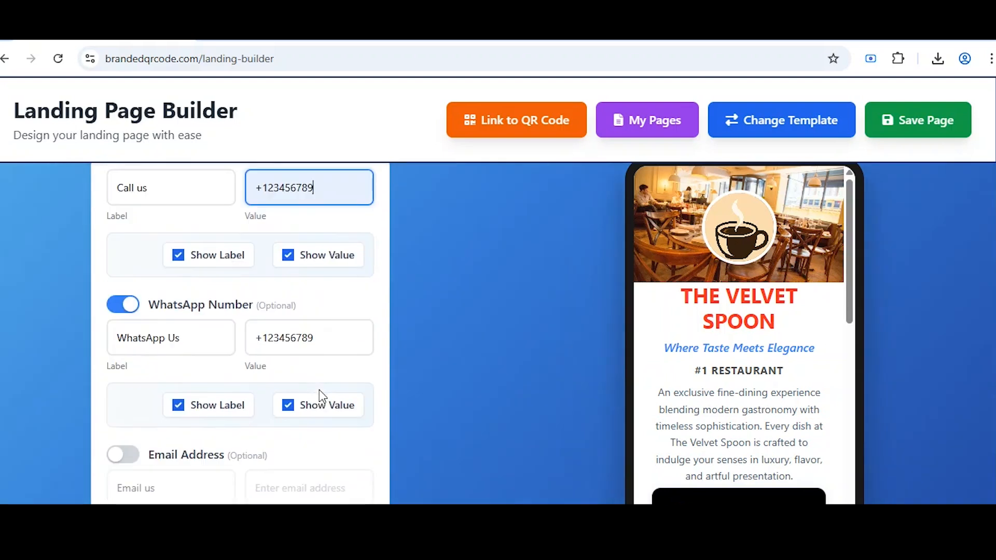
Enable the Email Address entry and enter the restaurant's email address.
left_click(122, 455)
scroll(146, 419, "down", 2)
left_click(156, 426)
left_click(342, 417)
Enable the Website entry and start typing the site address.
scroll(342, 417, "down", 3)
left_click(117, 382)
left_click(289, 410)
type("the")
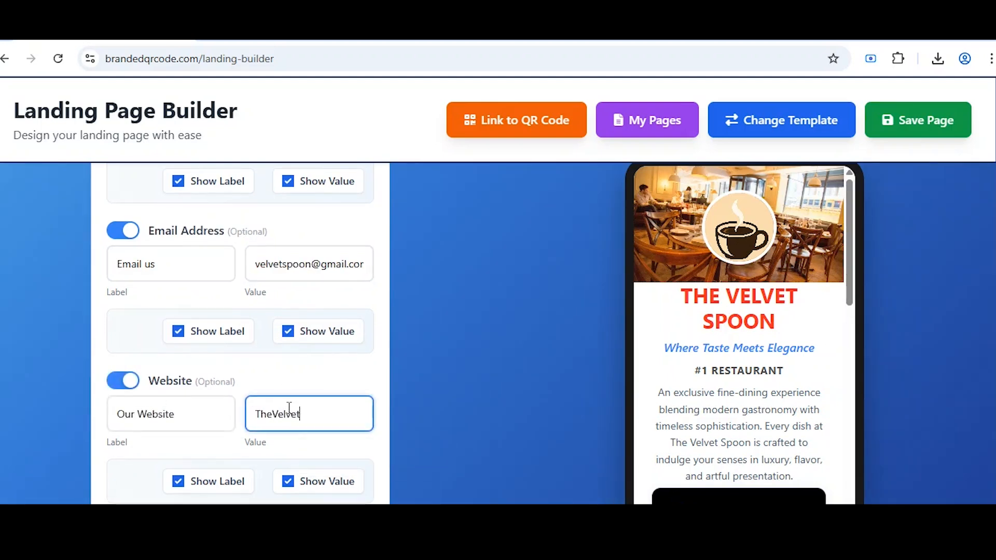
scroll(289, 410, "down", 3)
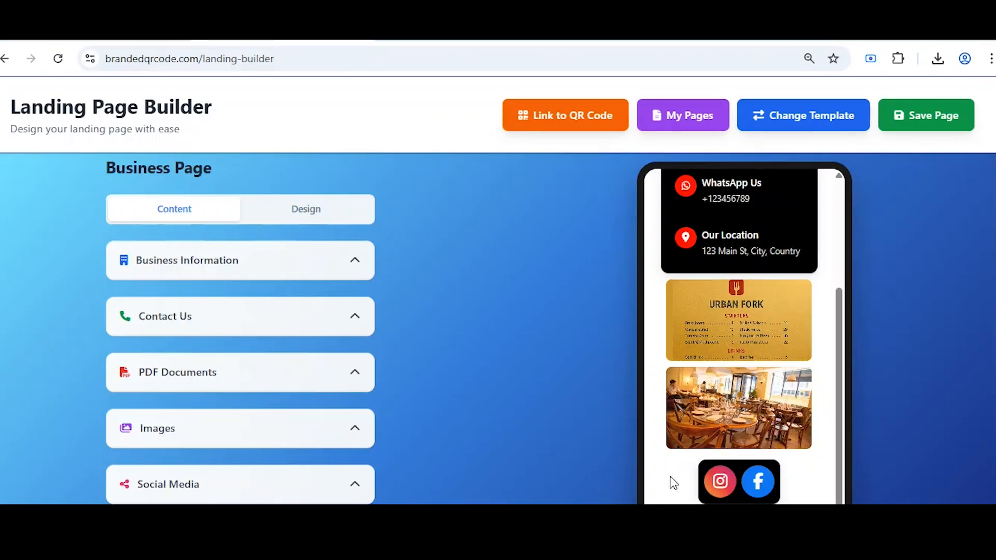
Expand PDF Documents and attach the menu PDF.
left_click(302, 374)
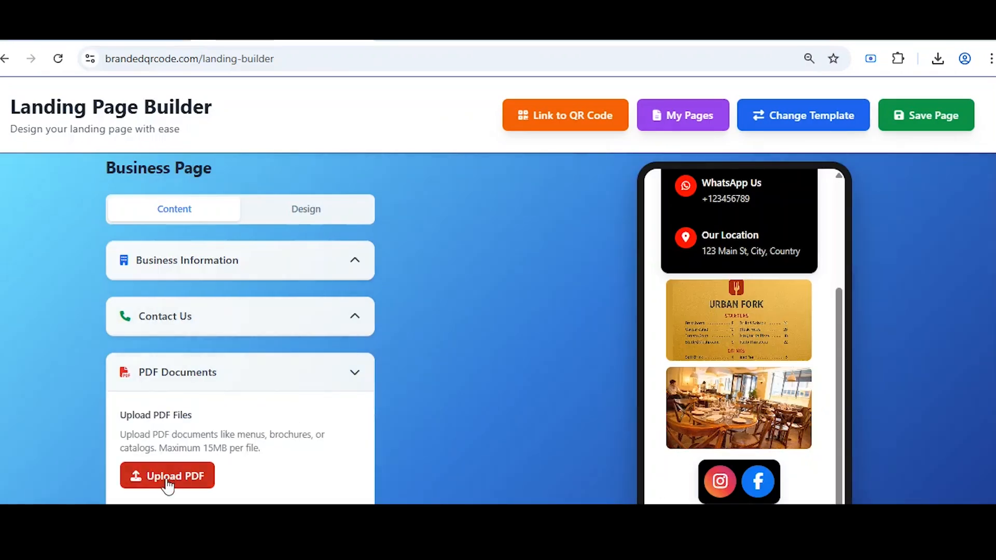
scroll(696, 371, "down", 2)
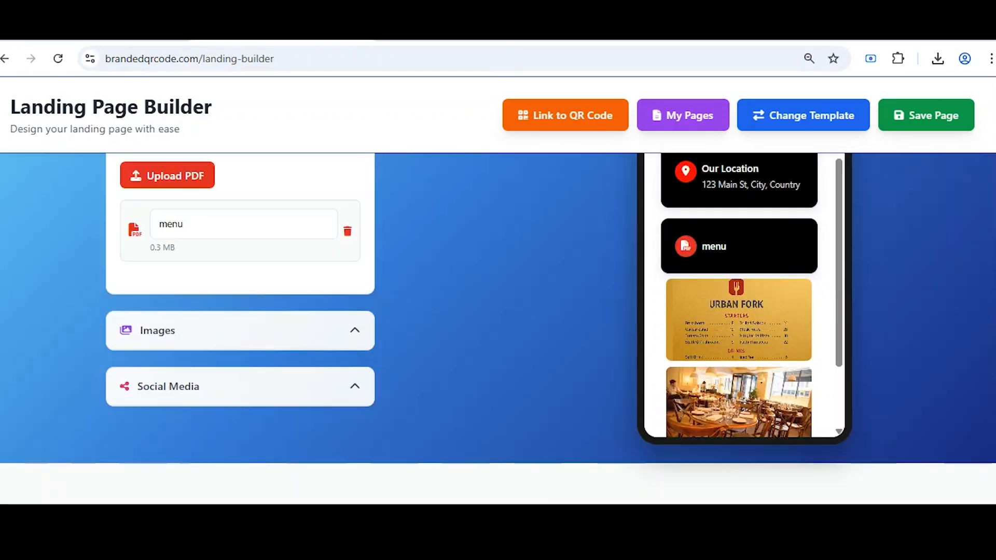
scroll(687, 363, "down", 2)
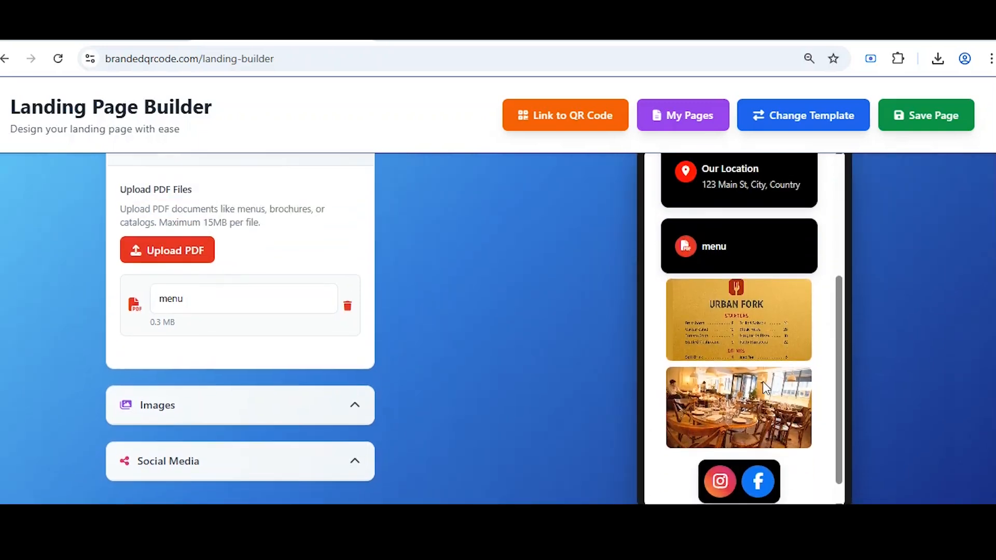
scroll(755, 378, "down", 4)
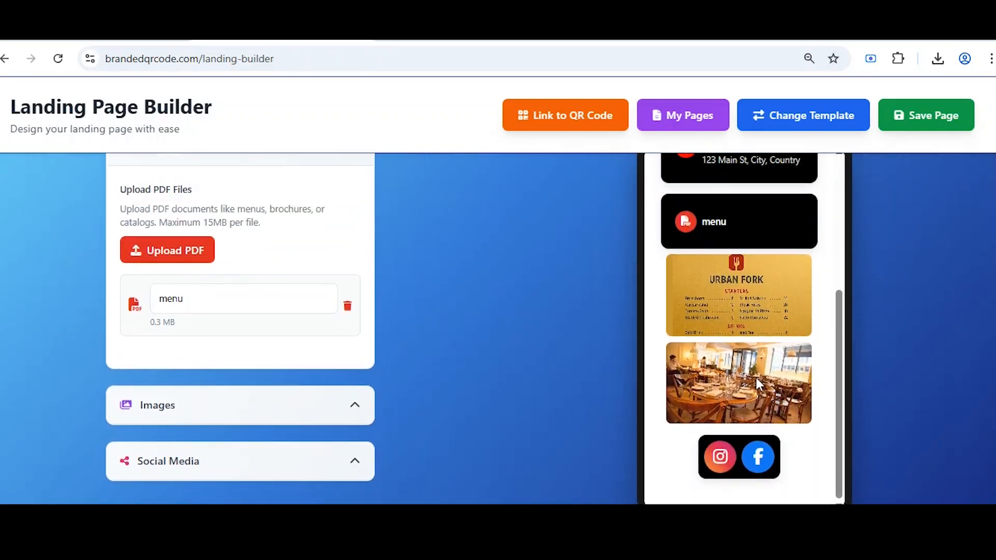
scroll(529, 363, "up", 1)
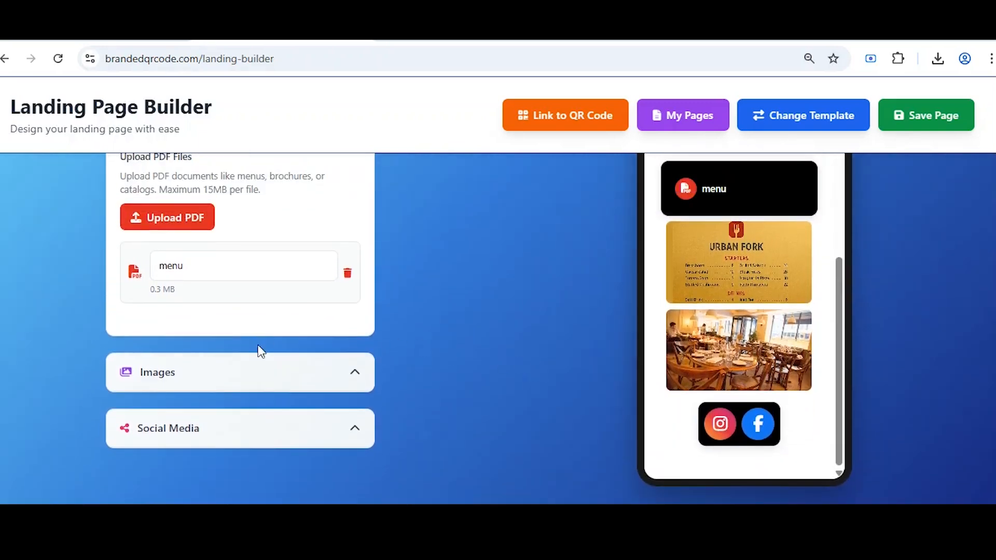
Expand the Images panel and choose the one-square-per-row layout.
left_click(250, 372)
scroll(218, 394, "down", 1)
left_click(134, 392)
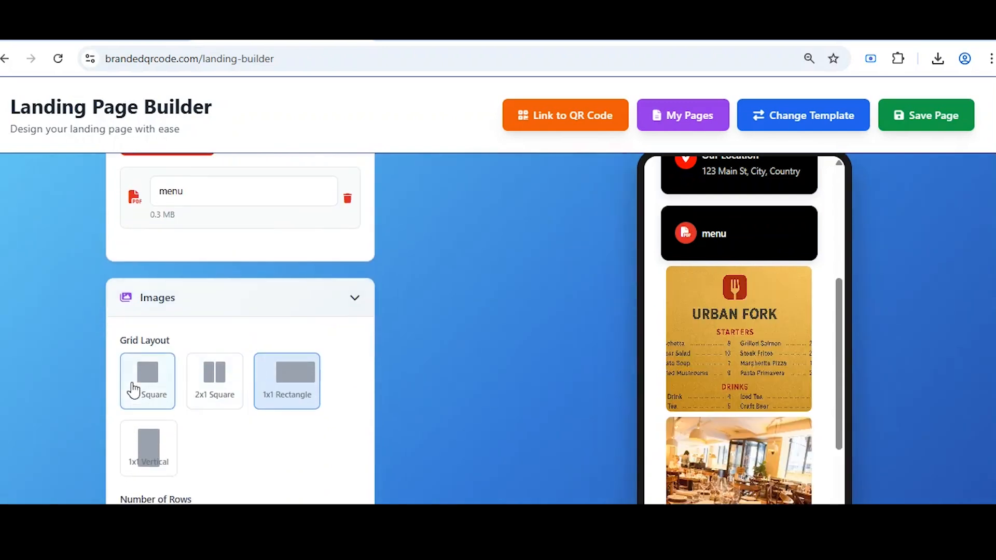
Try gallery layouts, settle on tall vertical images, and turn on image titles.
left_click(217, 407)
left_click(281, 399)
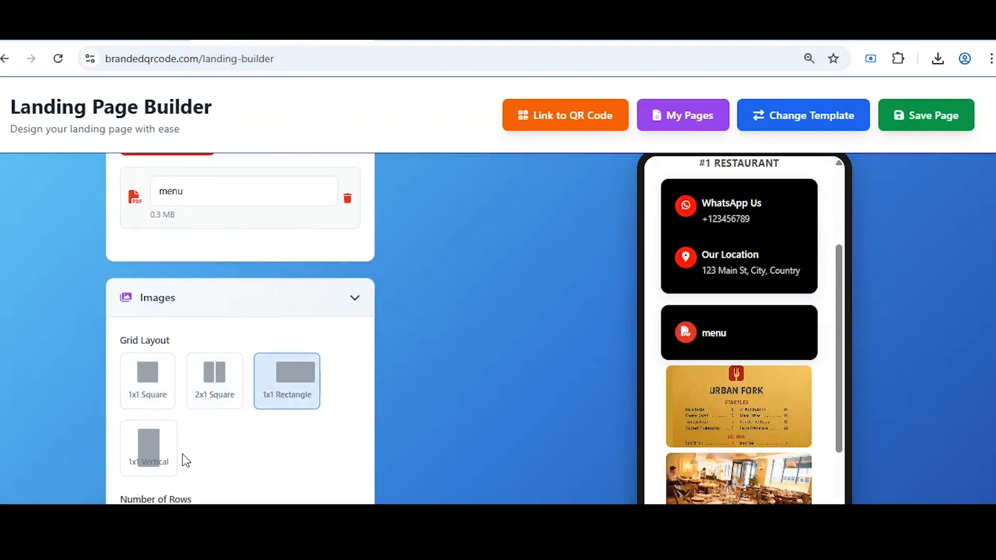
left_click(166, 457)
scroll(705, 425, "down", 3)
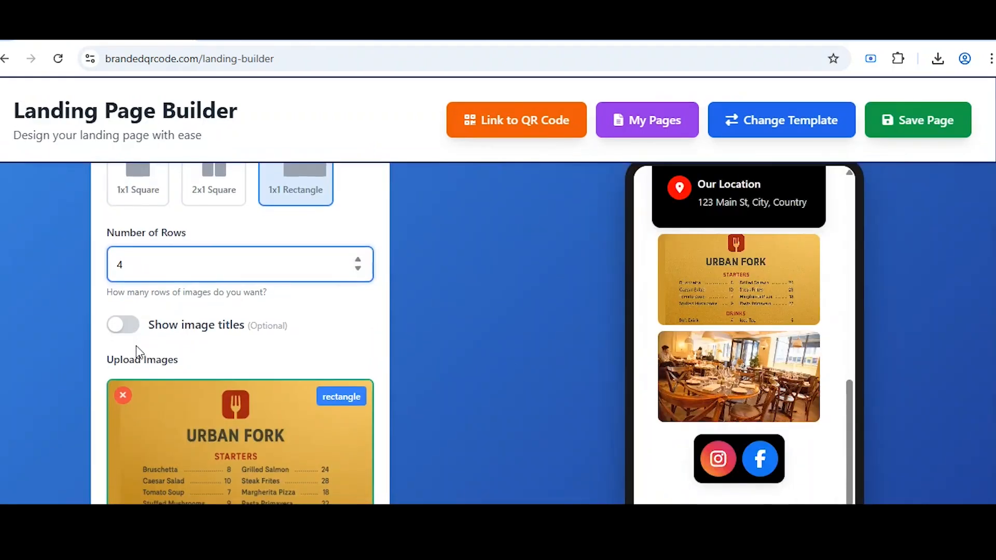
scroll(238, 337, "down", 3)
left_click(123, 180)
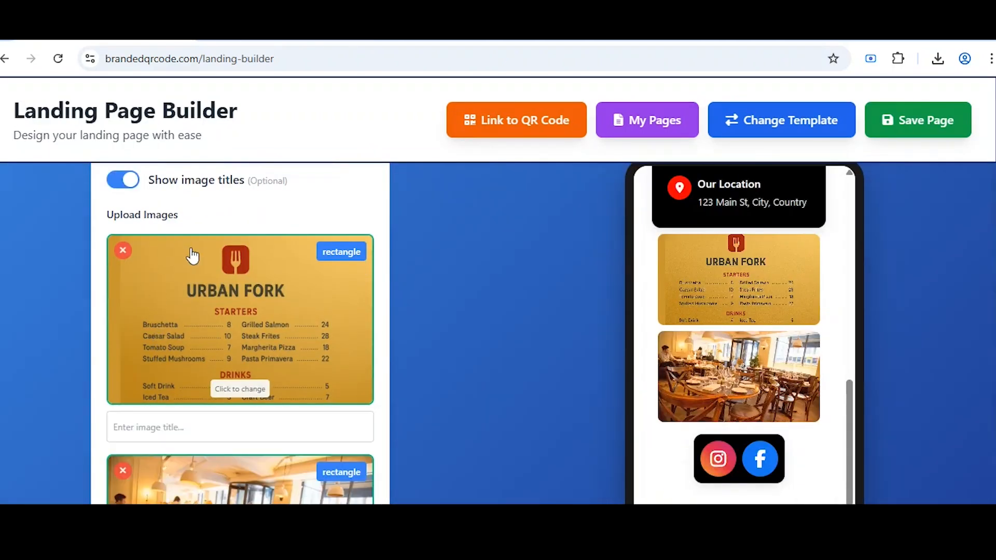
Remove the sample images and add the Main Course and Starters menu images.
left_click(124, 253)
left_click(123, 374)
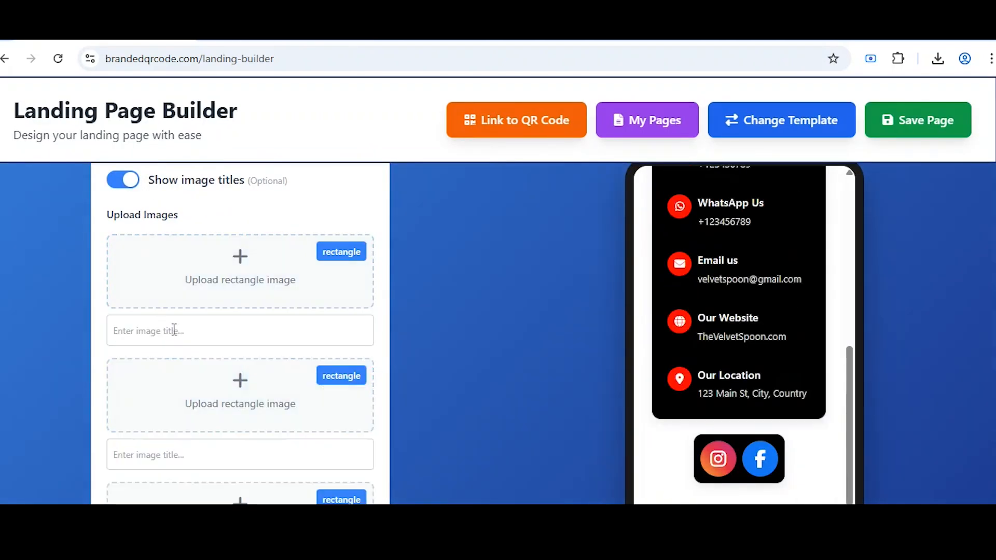
left_click(210, 339)
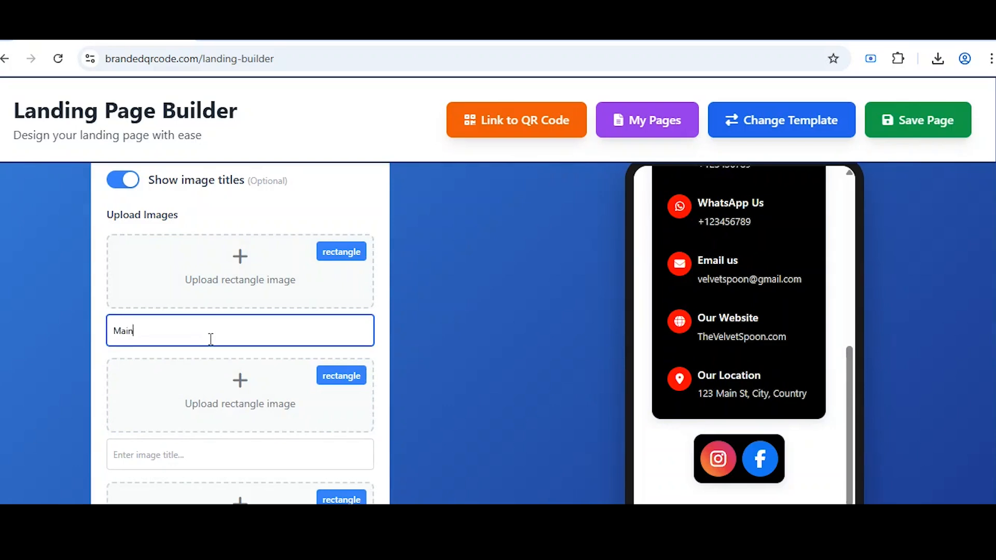
type("Main Course")
left_click(200, 250)
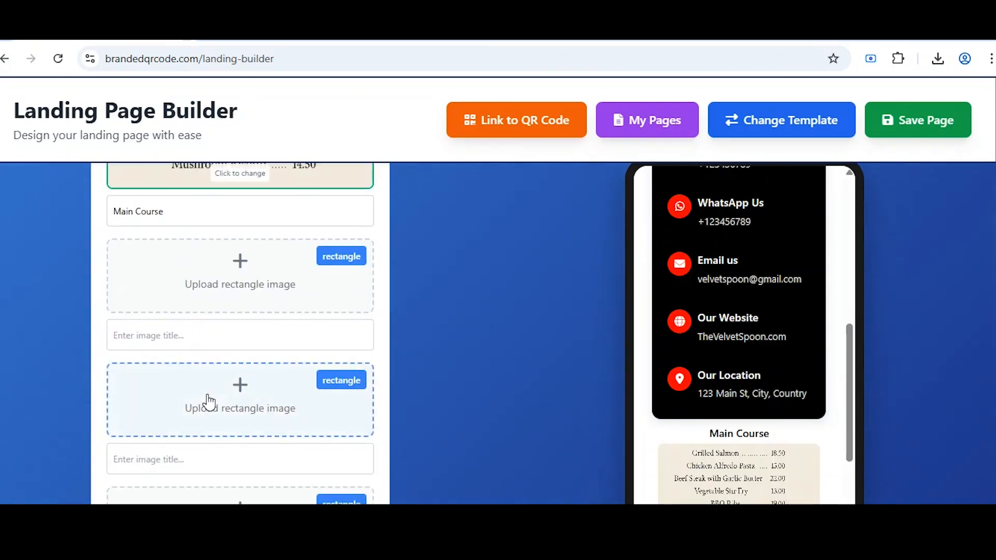
left_click(209, 341)
type("Starters")
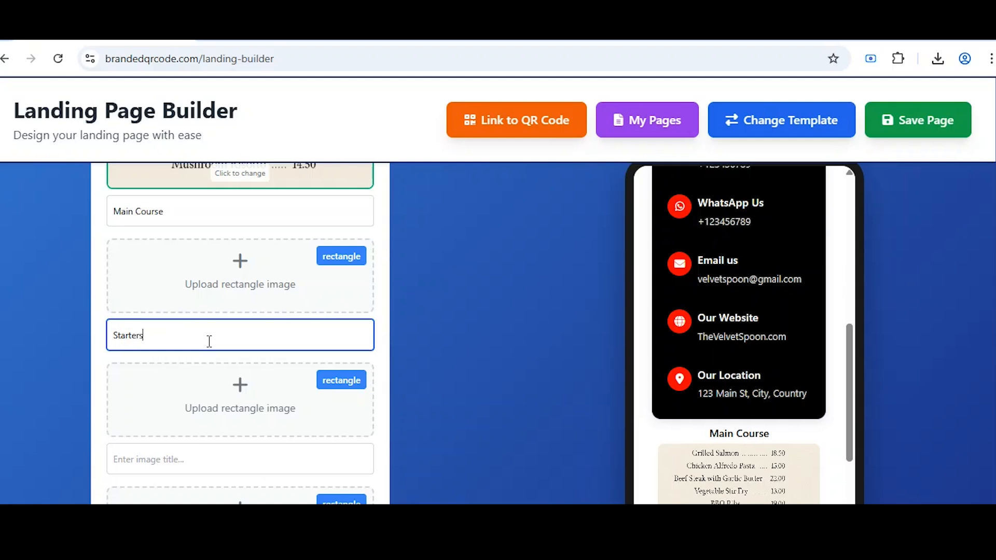
left_click(207, 291)
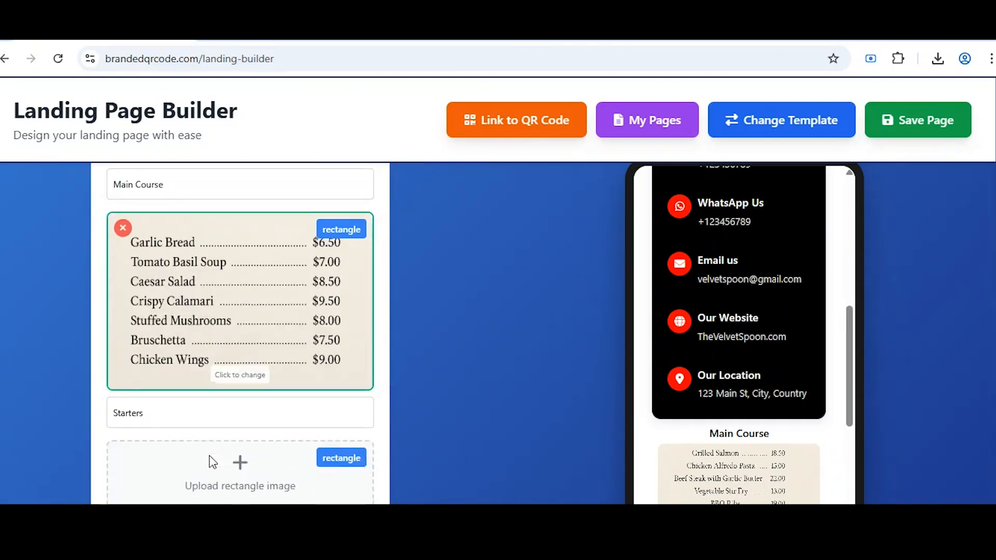
Add the Desserts and Drinks menu images with their titles.
scroll(208, 312, "down", 3)
left_click(175, 345)
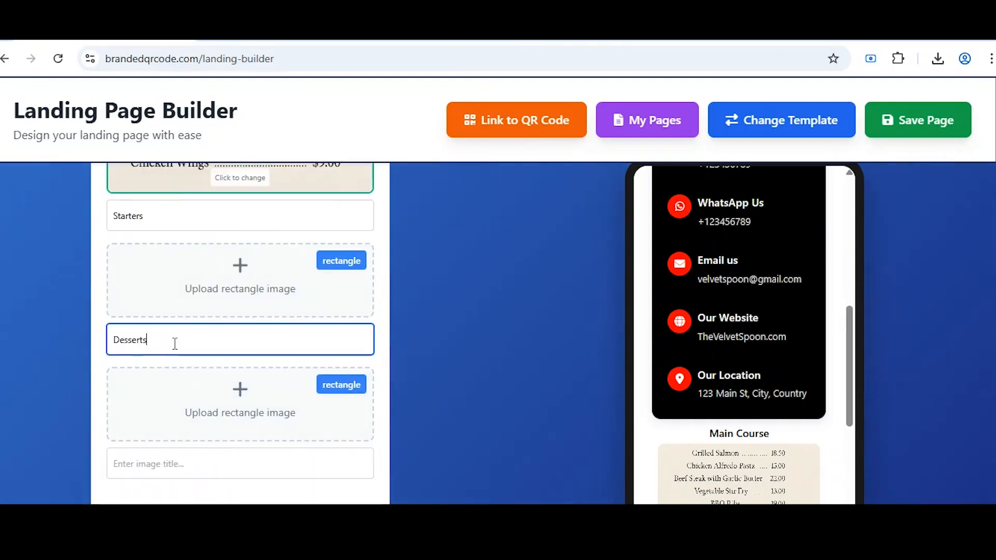
type("Desserts")
left_click(181, 285)
scroll(197, 337, "down", 3)
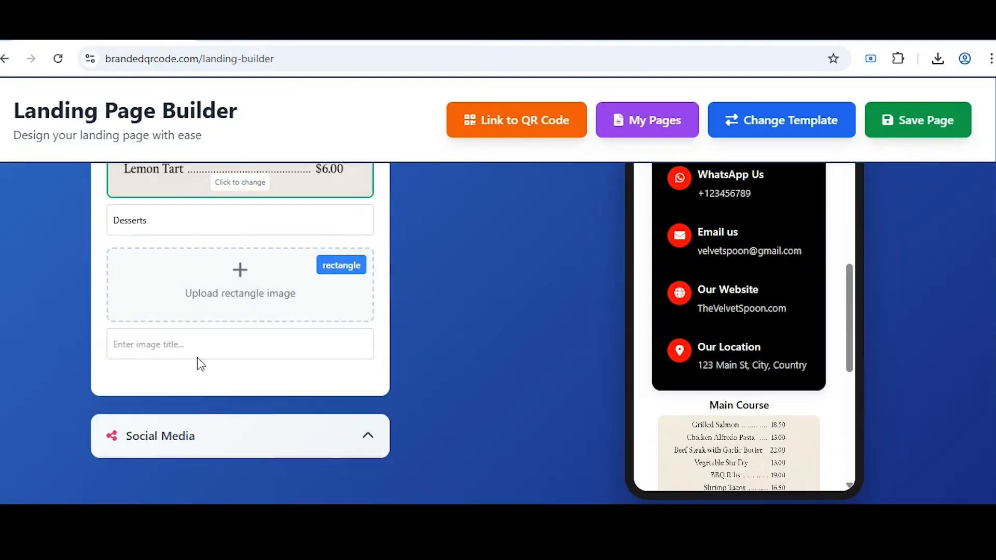
left_click(198, 355)
type("Dri")
type("nks")
left_click(251, 291)
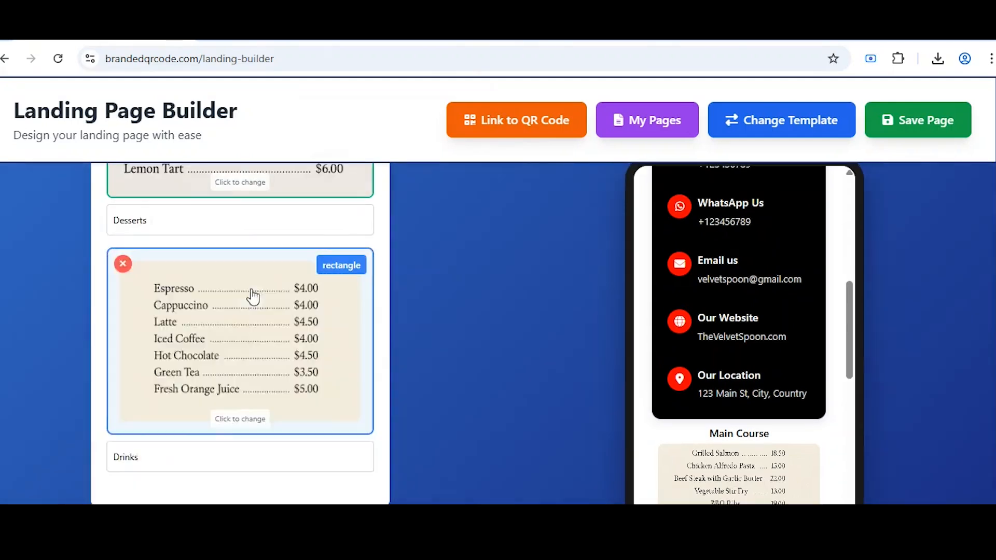
Enable the LinkedIn link and start entering its address.
scroll(322, 328, "down", 10)
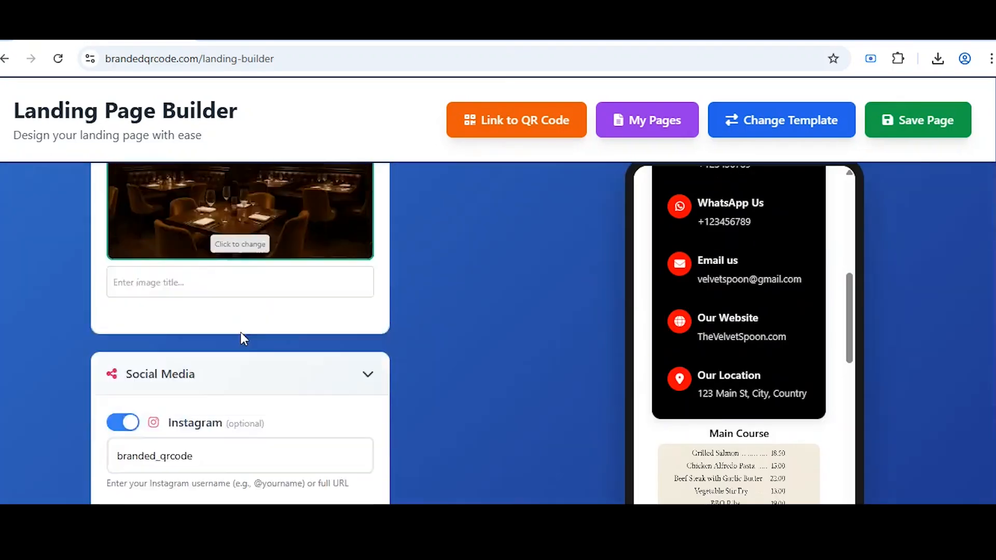
scroll(270, 312, "down", 6)
left_click(123, 300)
left_click(118, 331)
type("https://linkedin.com")
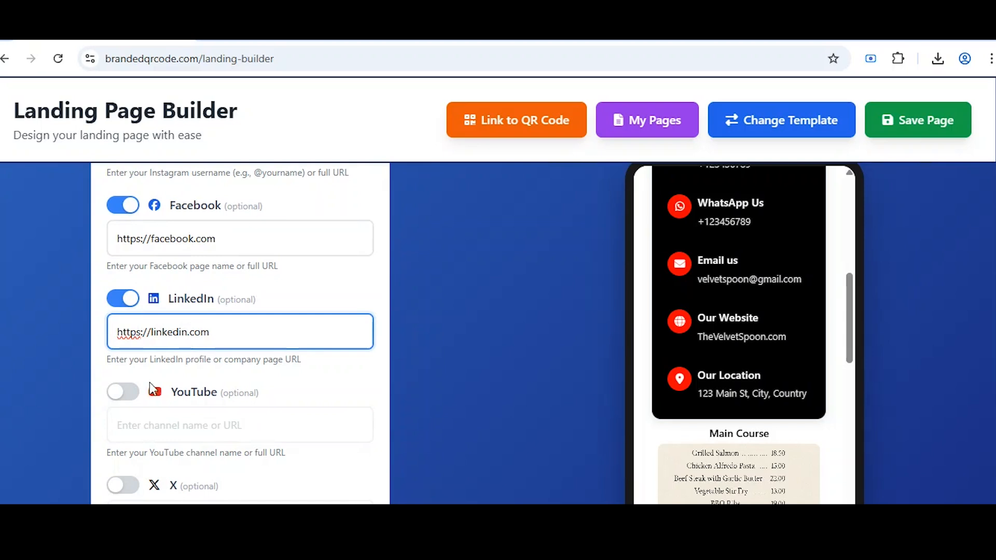
Enable the YouTube link with the channel 'Branded QR Code'.
left_click(125, 392)
left_click(154, 426)
type("Brande")
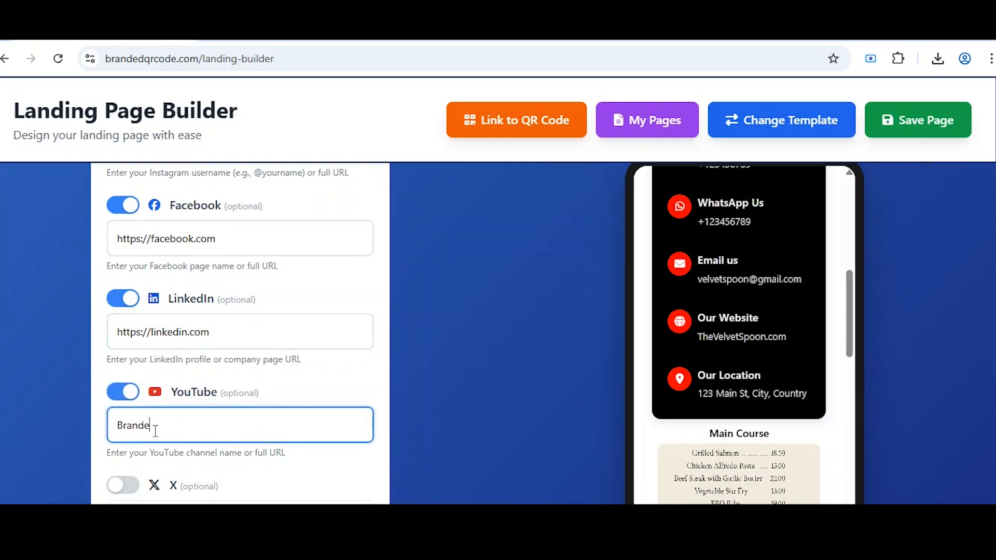
type("d QR Code")
scroll(155, 431, "down", 4)
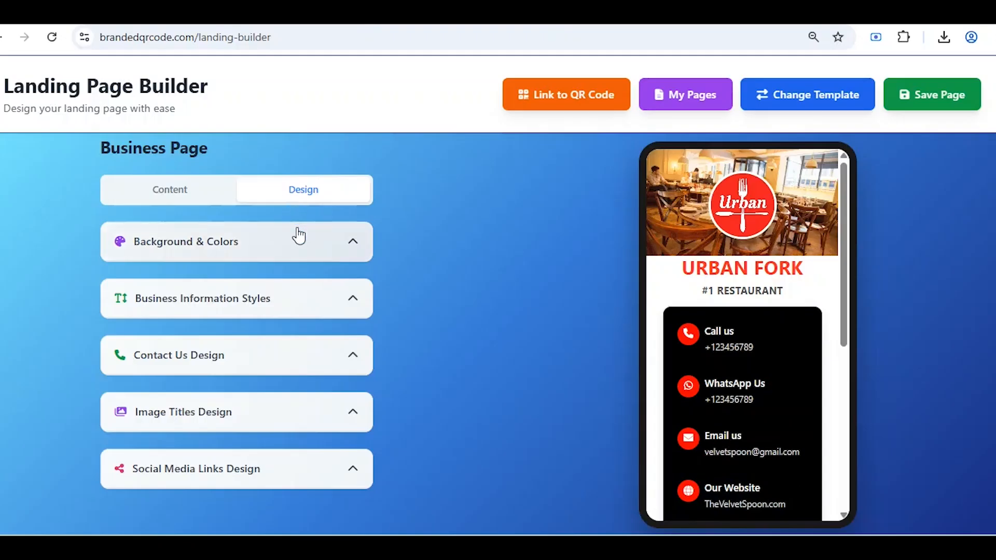
In Background & Colors, set the secondary (lower section) colour to bright cyan.
left_click(297, 241)
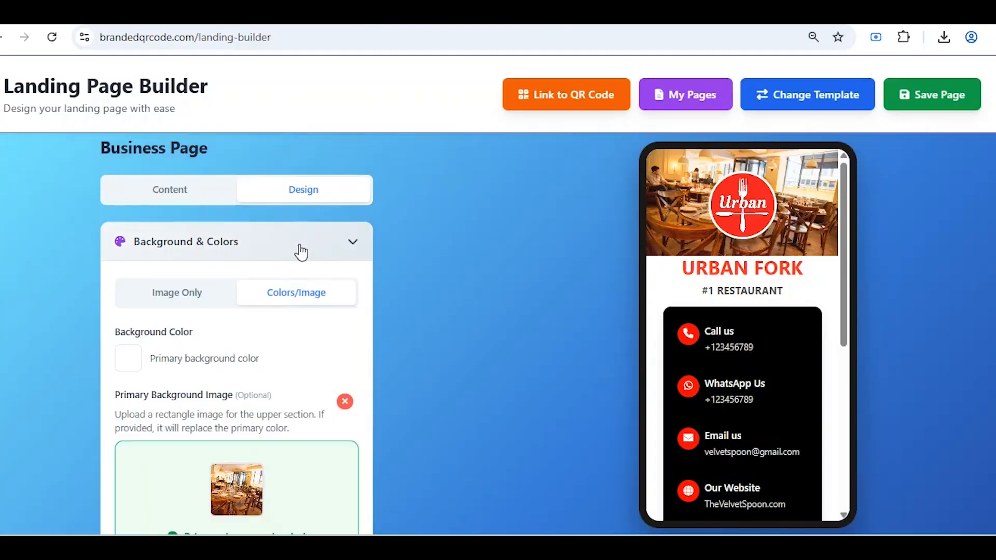
scroll(291, 269, "down", 3)
scroll(284, 286, "down", 2)
left_click(128, 445)
left_click(219, 373)
left_click(268, 289)
left_click_drag(269, 288, 273, 265)
left_click(332, 439)
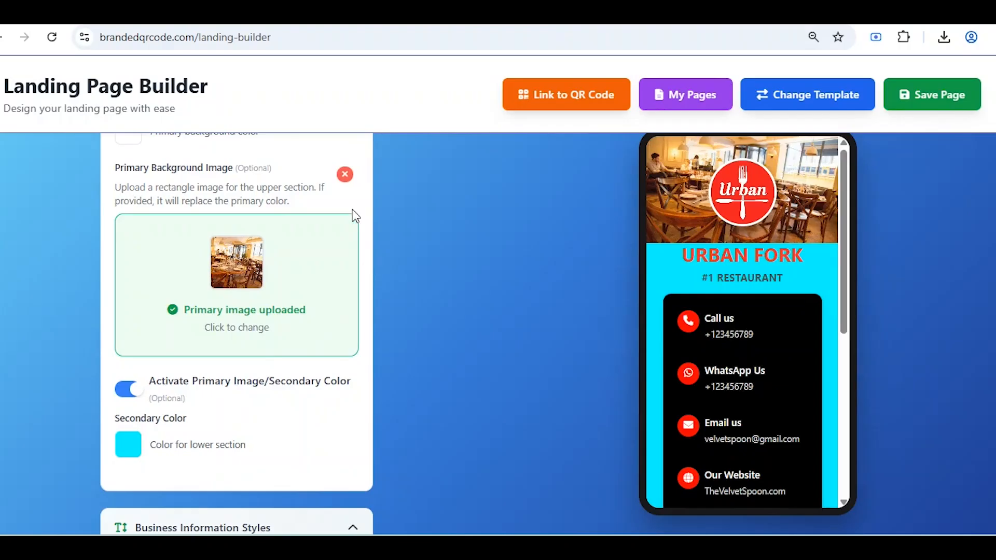
Remove the header image, make the primary background black, and disable the separate lower colour.
left_click(345, 175)
scroll(347, 182, "up", 2)
left_click(134, 210)
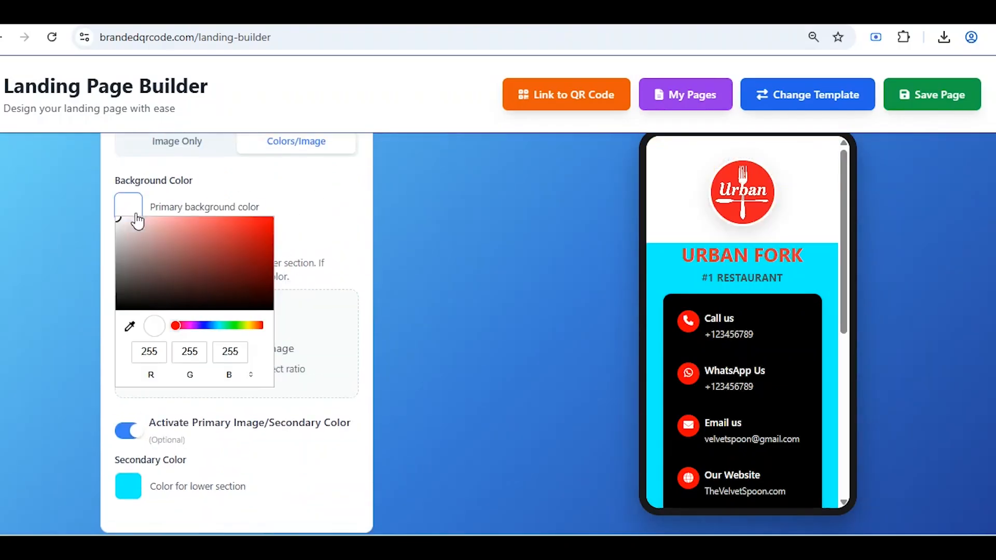
left_click_drag(154, 283, 95, 312)
left_click(95, 313)
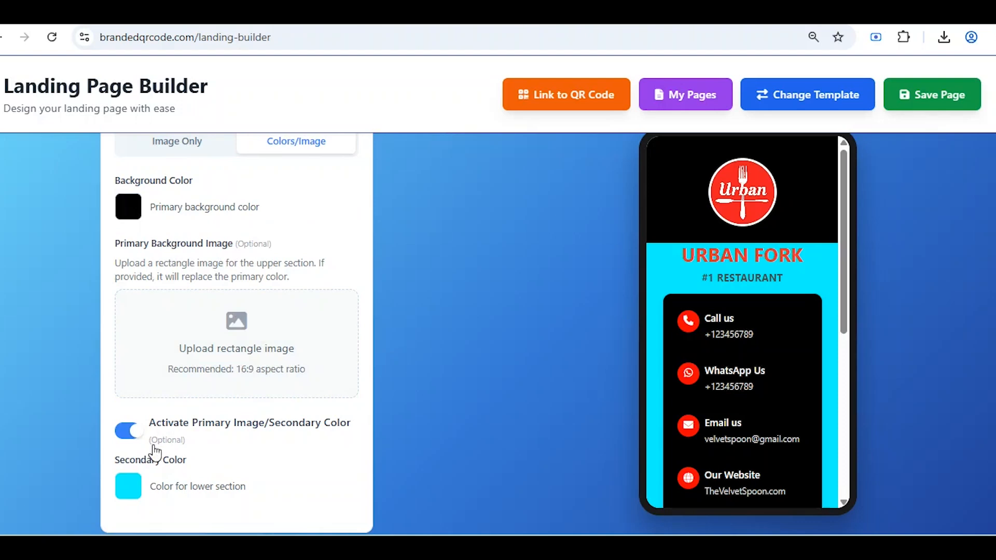
left_click(138, 432)
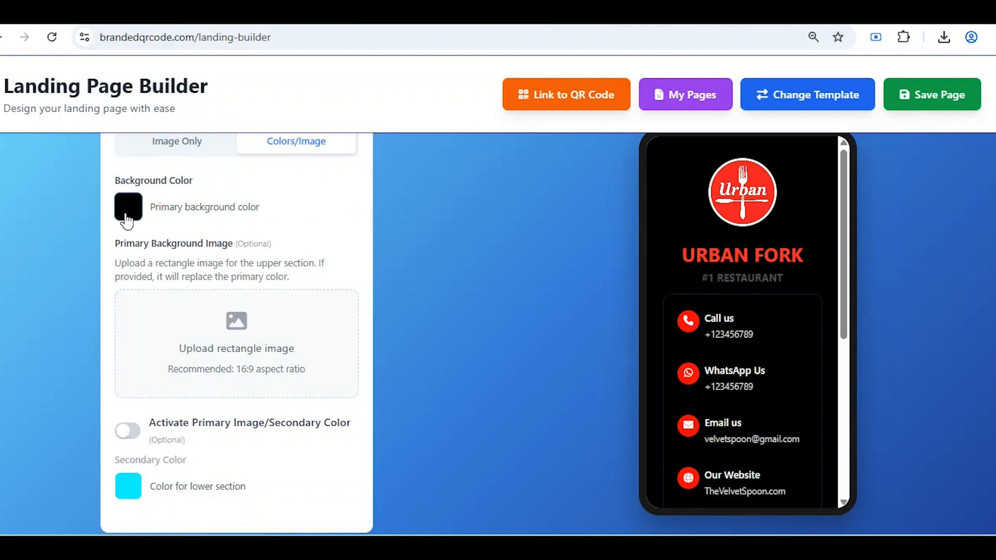
Change the primary background to green, then switch to an Image Only background.
left_click(126, 220)
left_click(242, 333)
left_click(255, 245)
left_click(297, 217)
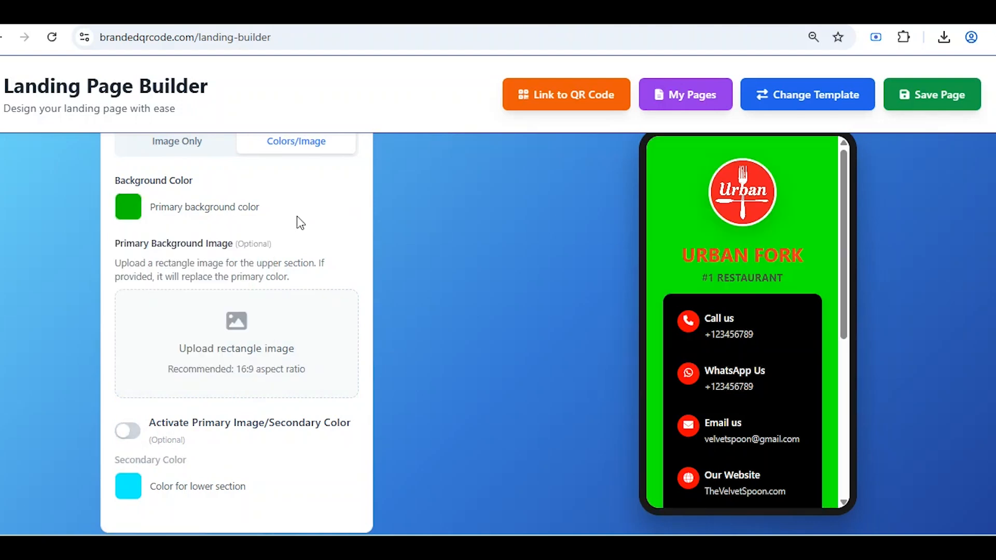
scroll(224, 222, "up", 2)
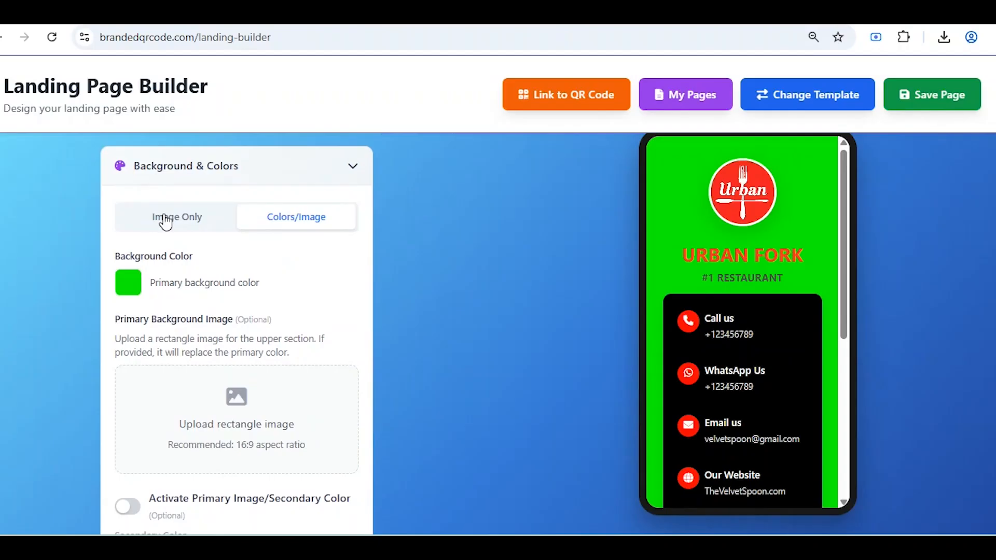
left_click(166, 217)
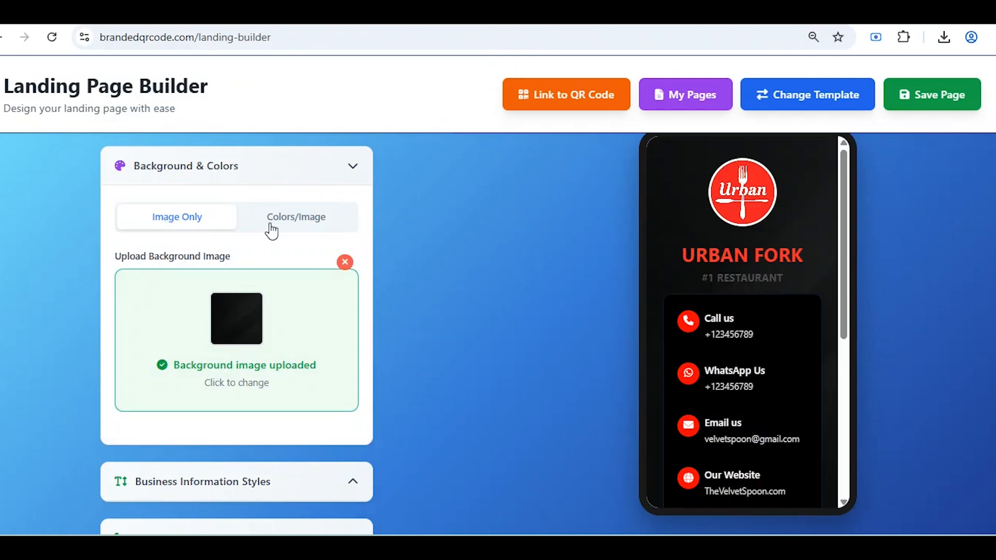
Switch back to Colors/Image and set the background colour to white.
scroll(744, 251, "down", 2)
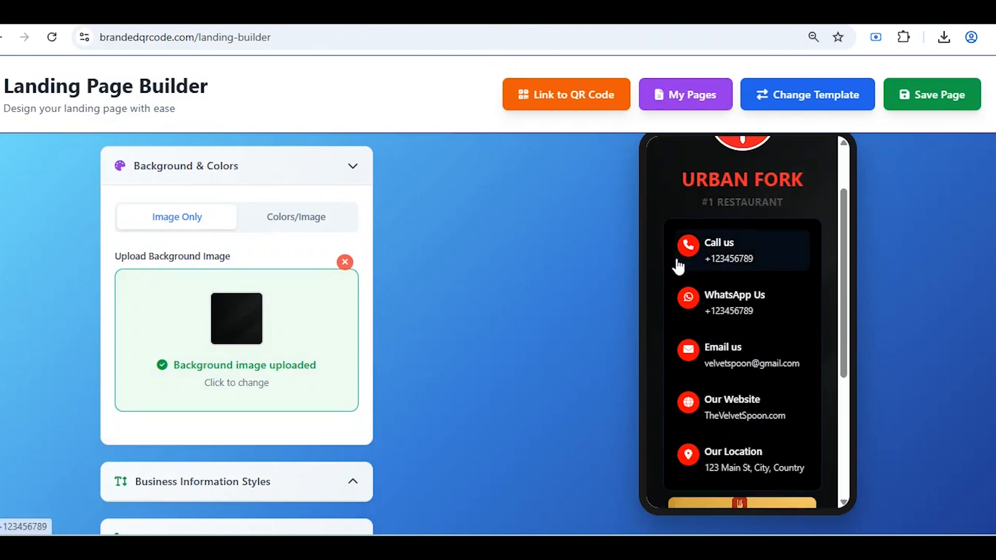
left_click(305, 223)
scroll(240, 278, "up", 1)
scroll(228, 286, "down", 2)
left_click(130, 213)
left_click_drag(133, 240, 117, 217)
left_click(150, 433)
Enable the primary image, upload the restaurant photo header, and make the secondary colour white.
left_click(131, 432)
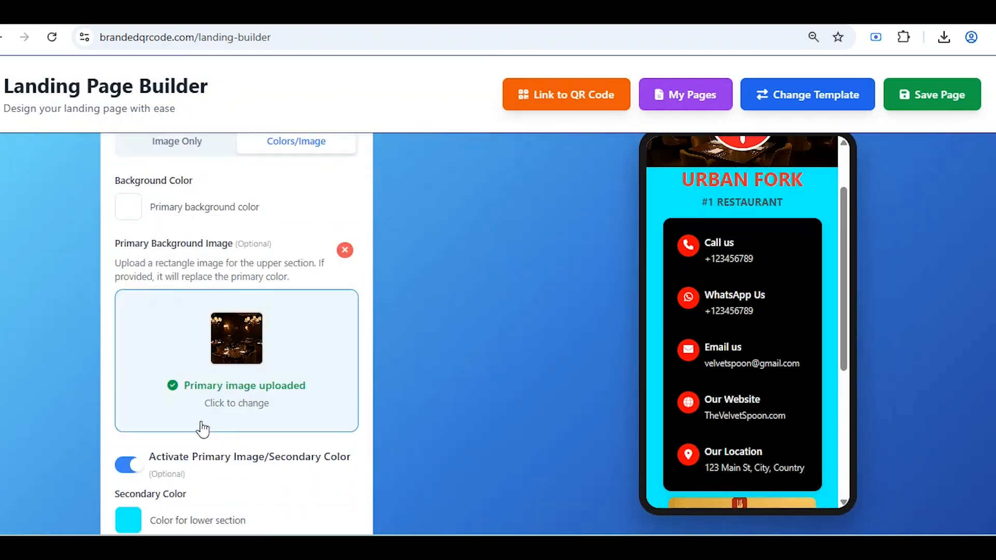
left_click(135, 519)
left_click_drag(149, 416, 112, 312)
left_click(305, 514)
scroll(723, 389, "up", 2)
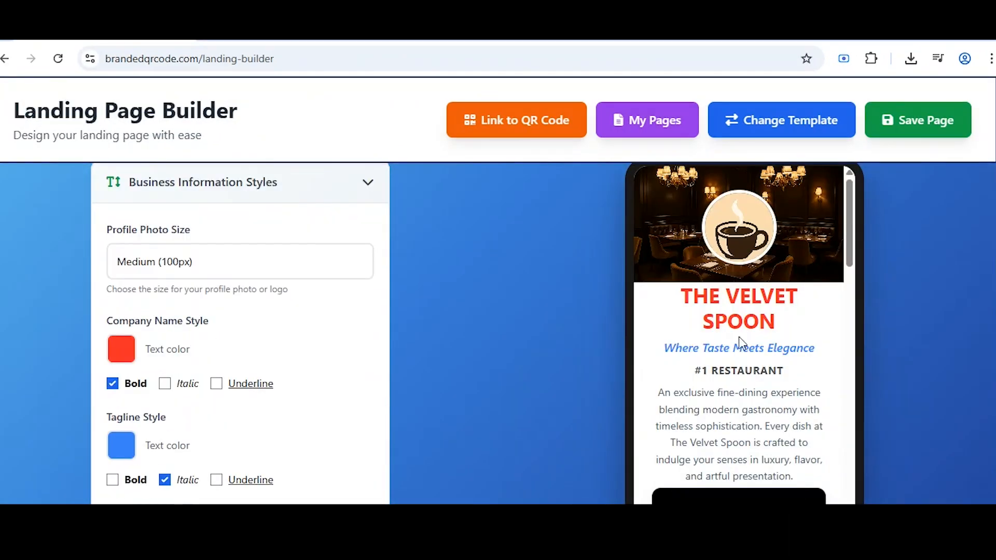
Make the company name dark red and the tagline dark navy.
scroll(734, 349, "down", 2)
left_click(125, 349)
left_click(237, 425)
left_click(358, 374)
left_click(125, 448)
left_click(265, 305)
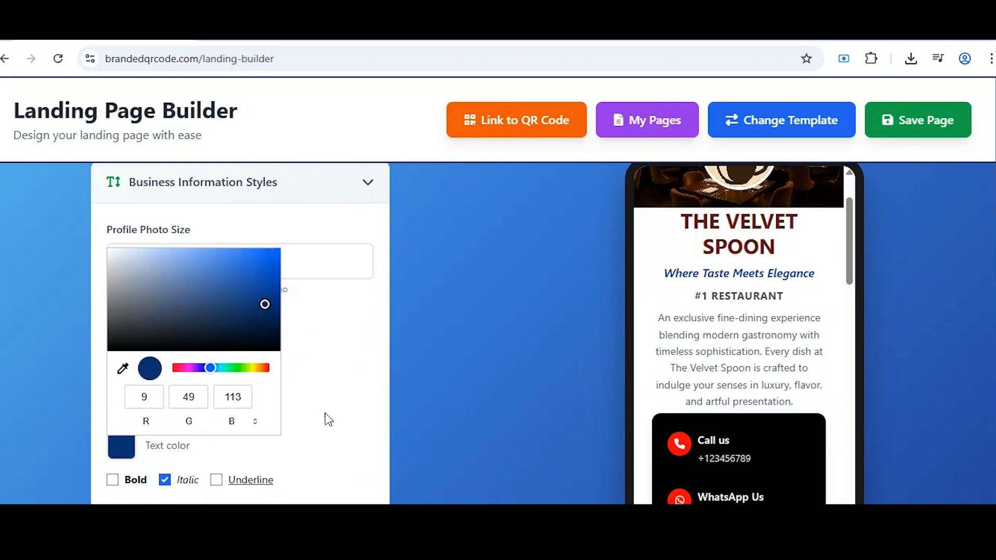
left_click(325, 417)
Color the #1 RESTAURANT industry line red and the description text blue.
scroll(326, 417, "down", 2)
left_click(123, 392)
left_click(271, 202)
left_click(311, 363)
left_click(136, 483)
left_click(269, 382)
left_click(274, 304)
left_click(322, 394)
Make the description text bold and underline the company name.
scroll(208, 363, "down", 3)
left_click(114, 375)
scroll(207, 332, "up", 4)
left_click(216, 309)
scroll(212, 316, "down", 6)
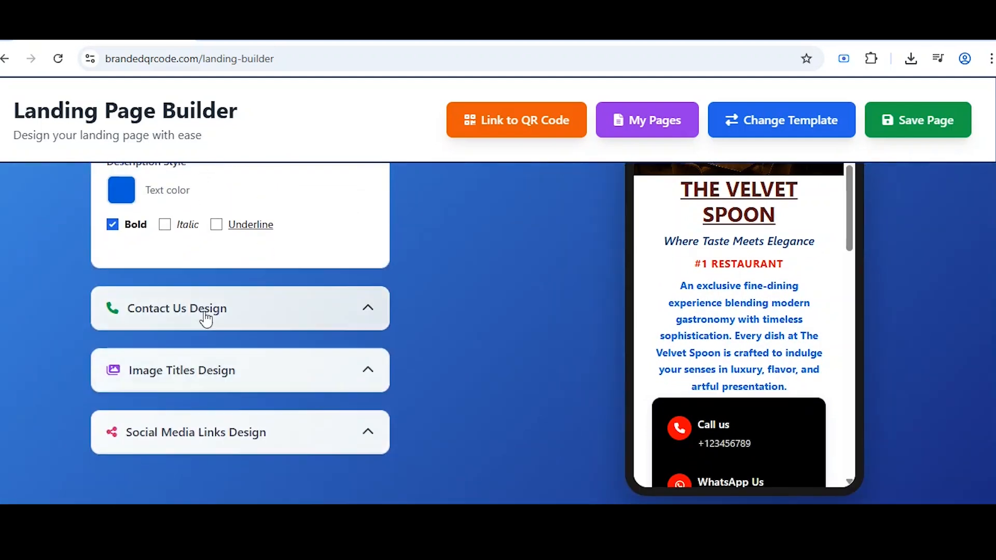
Give the contact section box a bluish-green background.
left_click(205, 318)
scroll(207, 321, "down", 2)
scroll(739, 332, "down", 3)
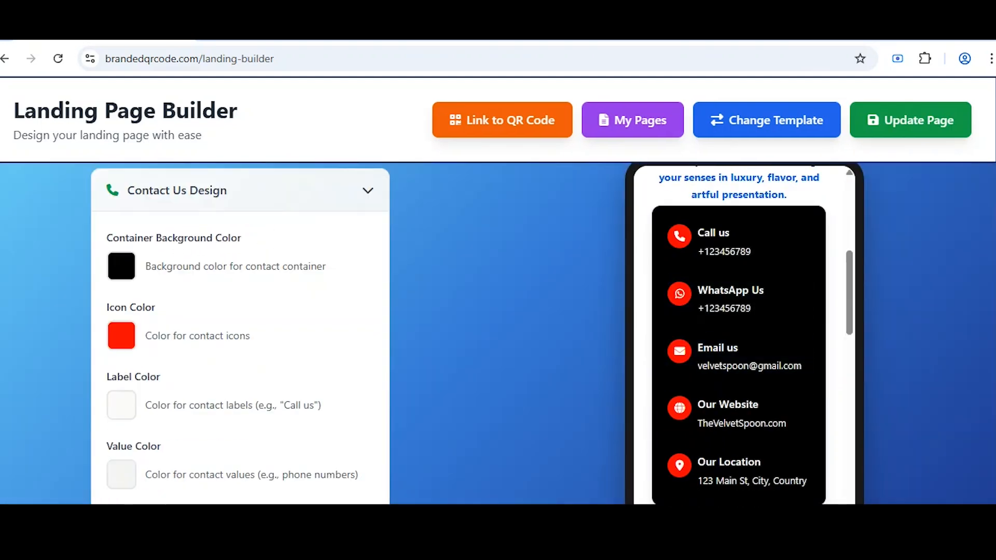
left_click(122, 267)
left_click(234, 397)
left_click(278, 282)
left_click(231, 397)
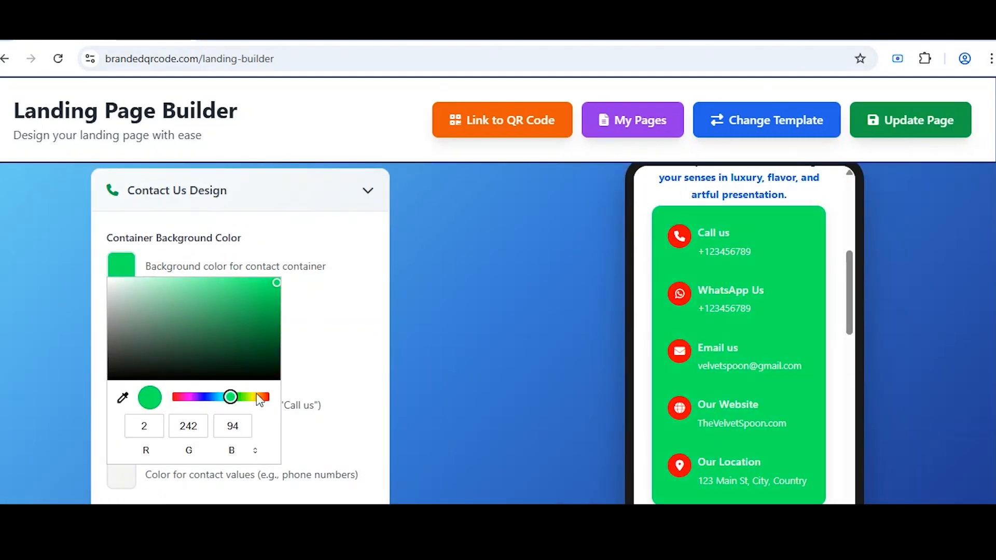
Set the contact icons to blue and the contact labels and values to black.
left_click(313, 354)
left_click(124, 341)
left_click(206, 467)
left_click(325, 371)
left_click(121, 405)
left_click(109, 311)
left_click(244, 444)
left_click(122, 474)
left_click(109, 375)
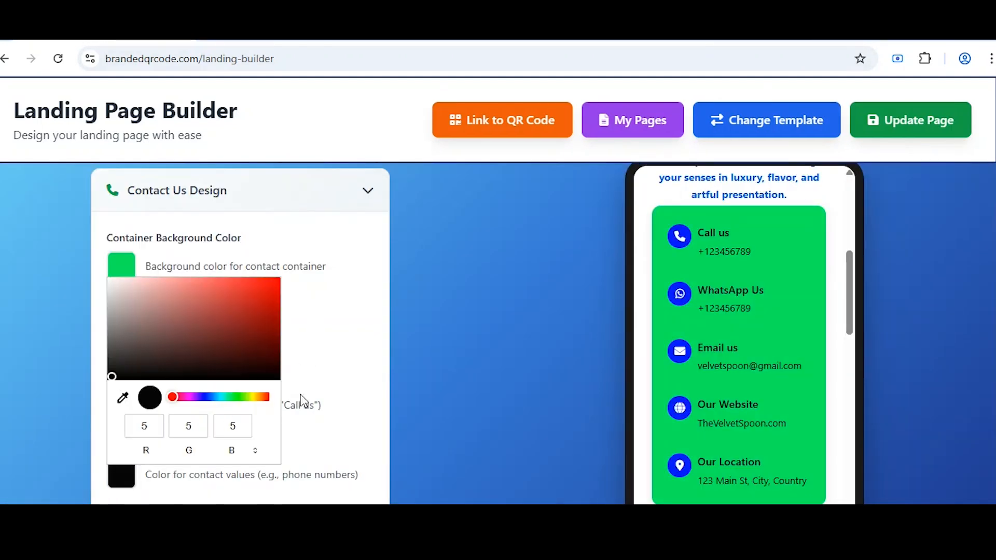
left_click(311, 405)
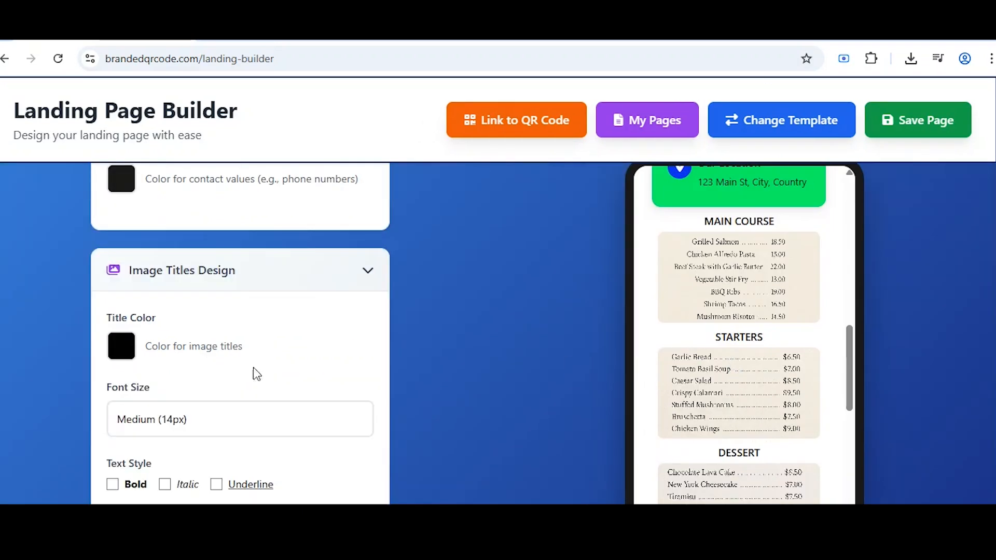
Style the image titles red, bold, at Extra Large (18px) font size.
left_click(121, 346)
left_click(278, 360)
left_click(311, 371)
left_click(312, 419)
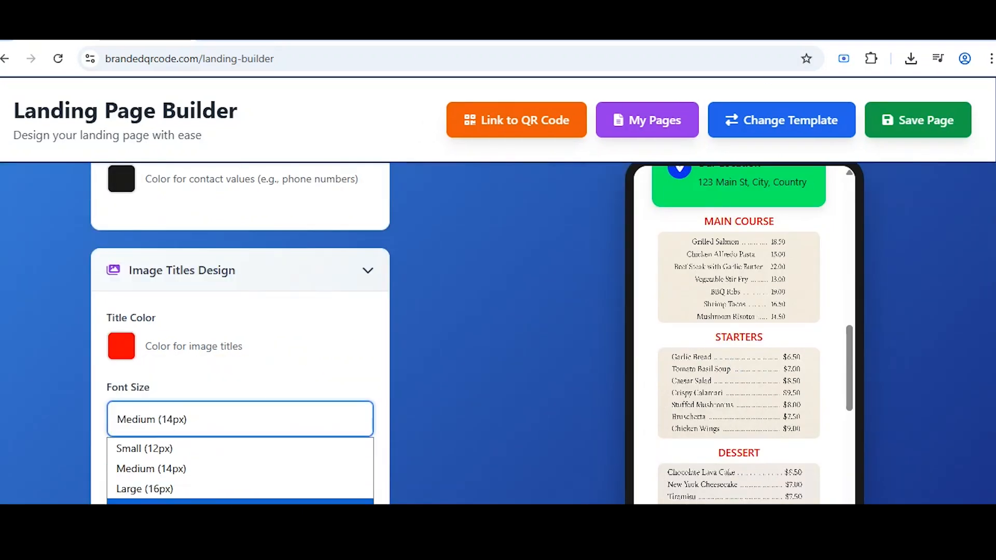
left_click(239, 501)
left_click(112, 484)
Make the social media container yellow with larger icon size and icon label size.
scroll(718, 407, "down", 5)
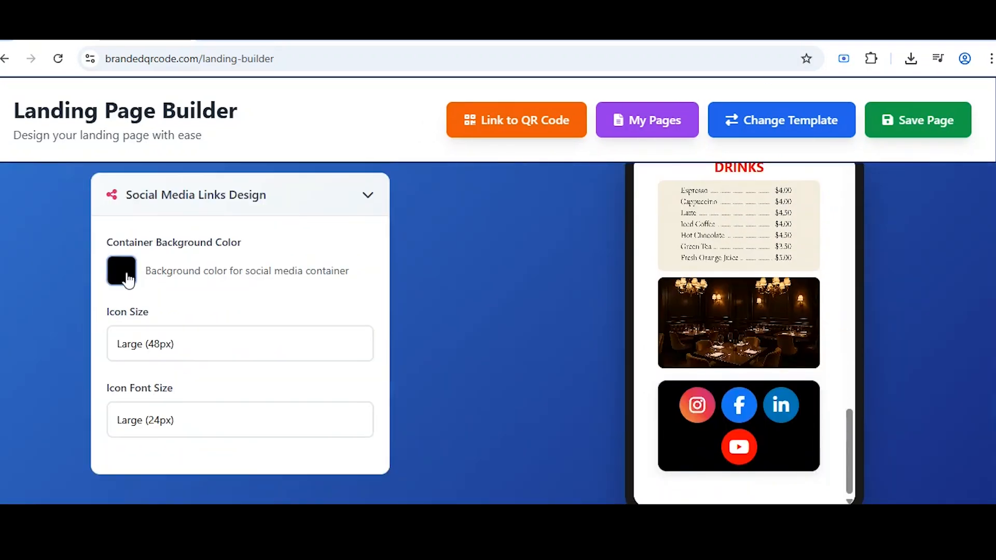
left_click(122, 273)
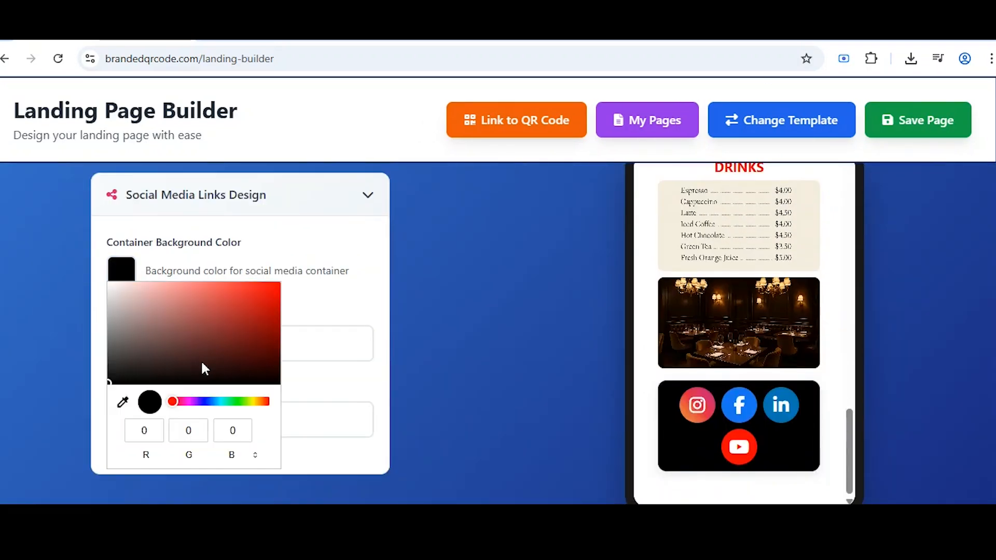
left_click(253, 401)
left_click(273, 287)
left_click(321, 343)
left_click(207, 430)
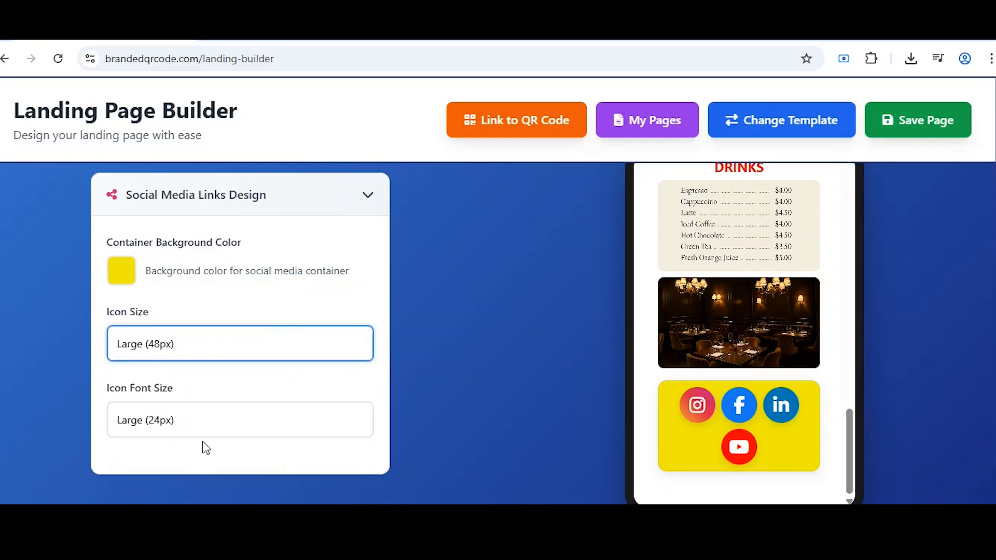
left_click(312, 419)
left_click(239, 501)
scroll(367, 384, "up", 20)
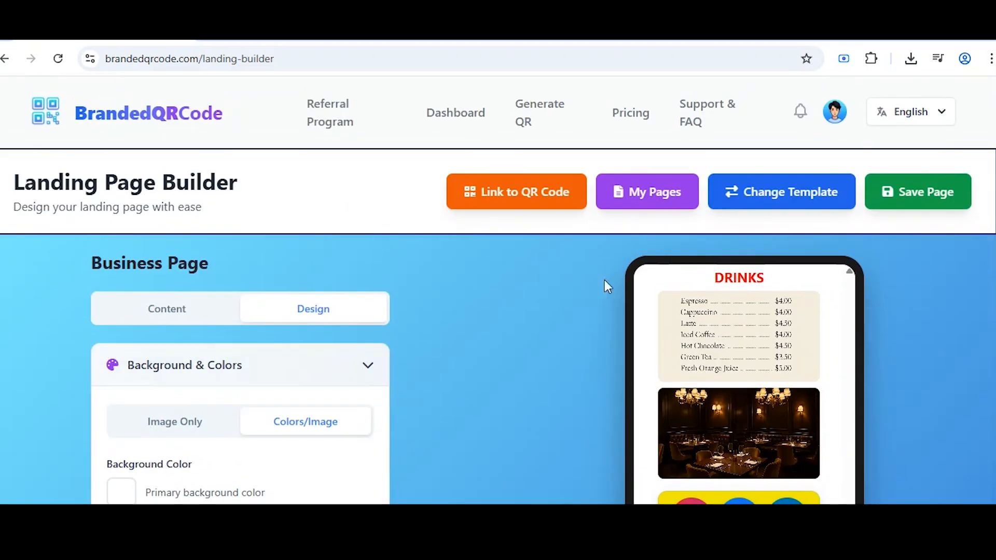
Save the landing page with the page name MENU and dismiss the success alert.
left_click(918, 193)
type("MENU")
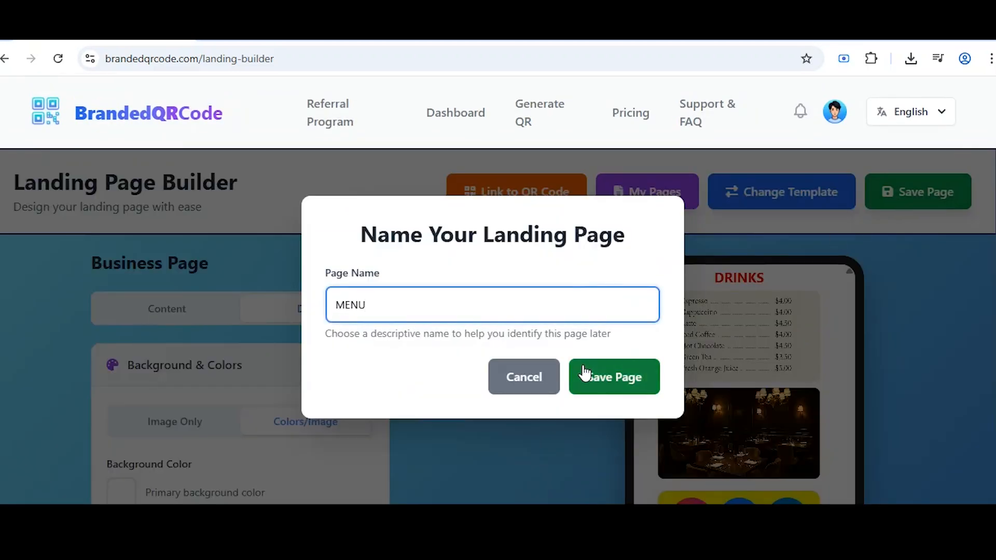
left_click(582, 373)
left_click(631, 158)
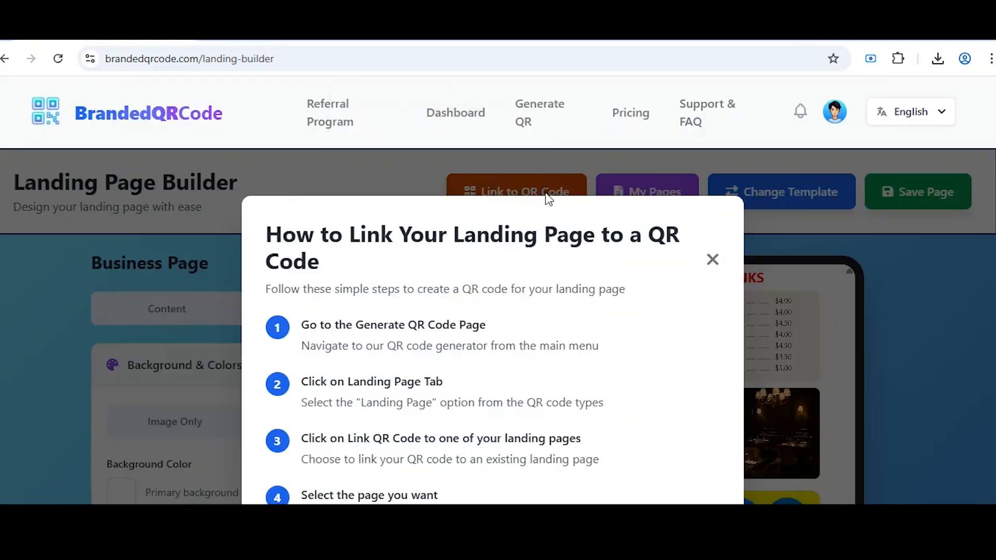
scroll(352, 467, "down", 3)
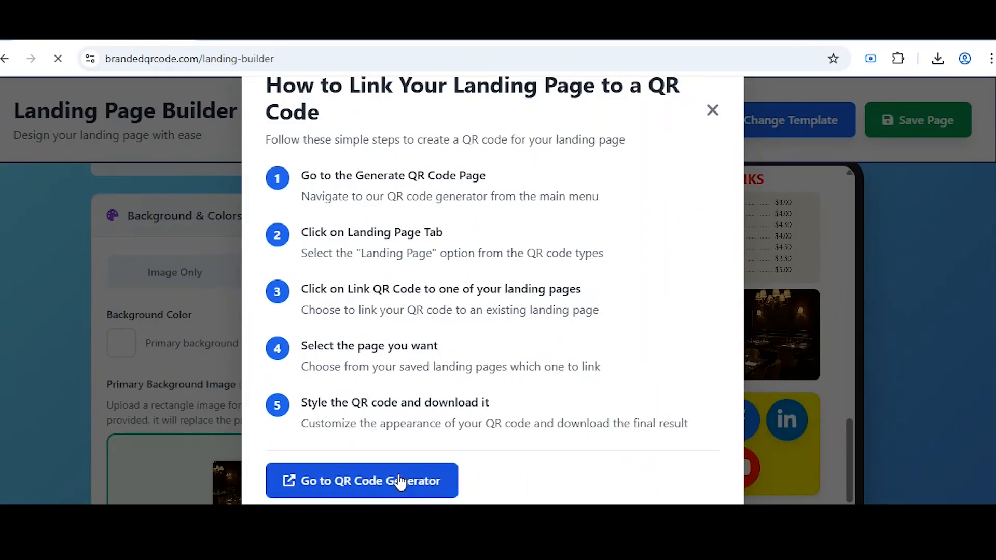
Scroll while the presenter shows the brown coffee-cup branded QR code example.
scroll(411, 480, "down", 5)
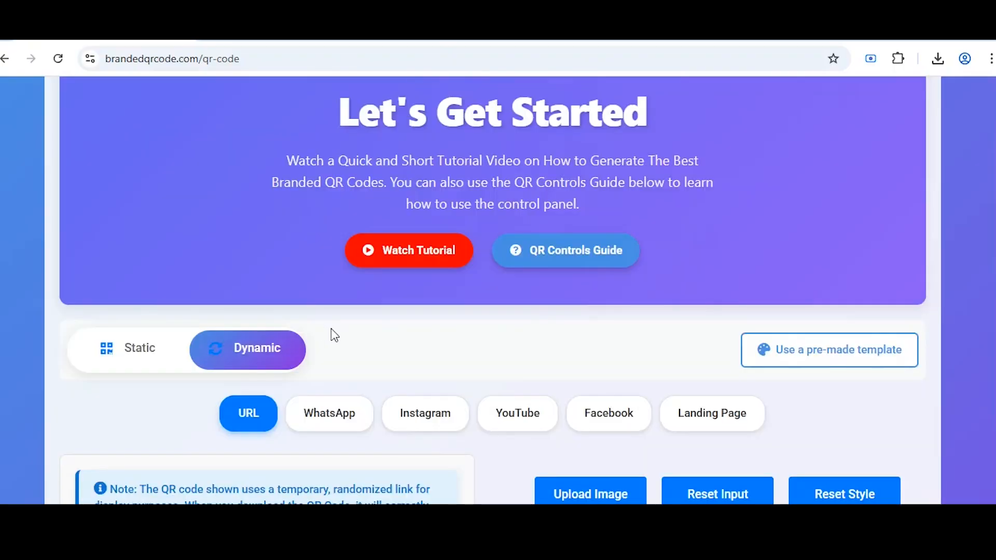
Raise the QR detail level to 72 and set the QR dots to a strong yellow.
scroll(490, 366, "up", 1)
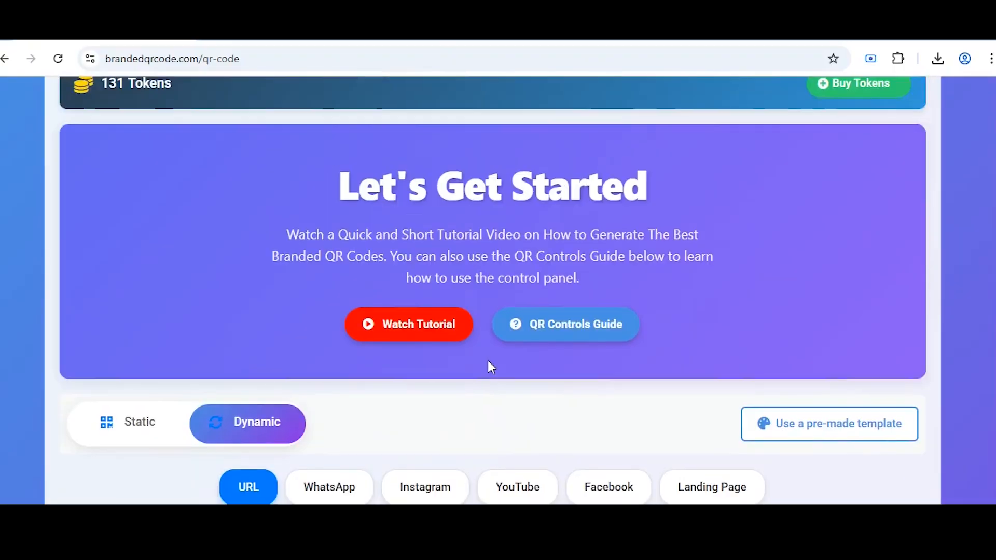
scroll(491, 366, "down", 3)
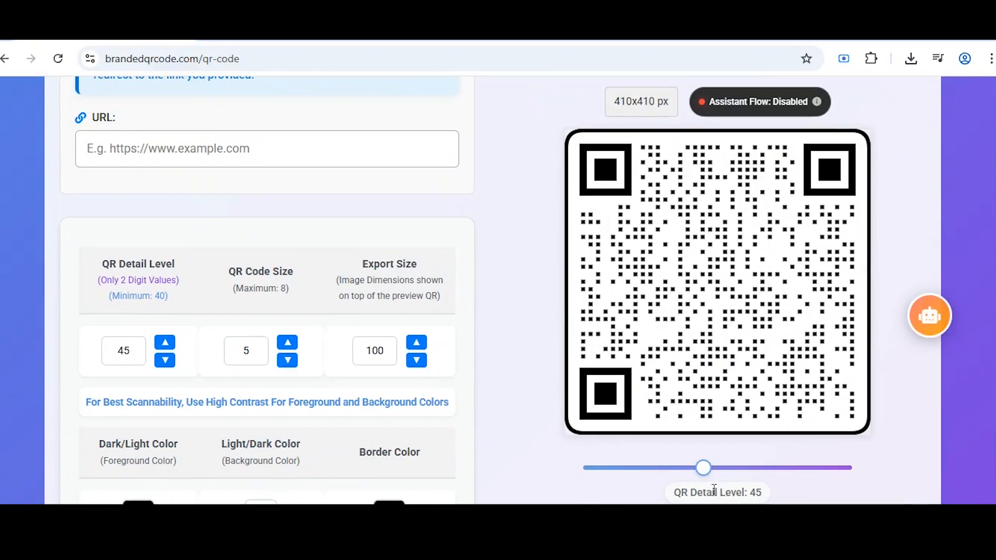
left_click_drag(702, 465, 771, 464)
scroll(399, 451, "down", 2)
left_click(155, 446)
left_click(267, 356)
left_click(292, 243)
left_click(265, 447)
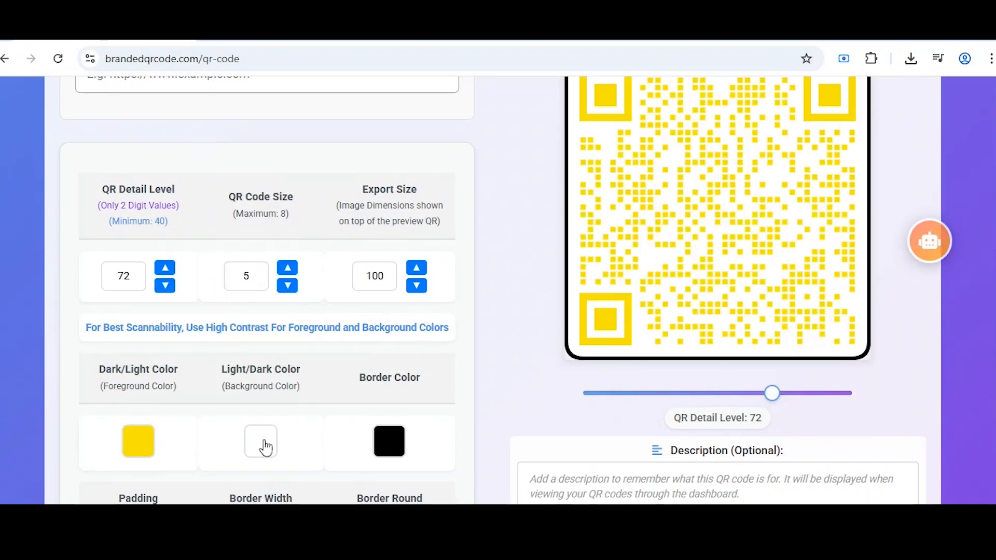
Set the QR code background colour to a strong blue.
left_click(265, 447)
left_click(340, 357)
left_click(415, 240)
left_click(440, 409)
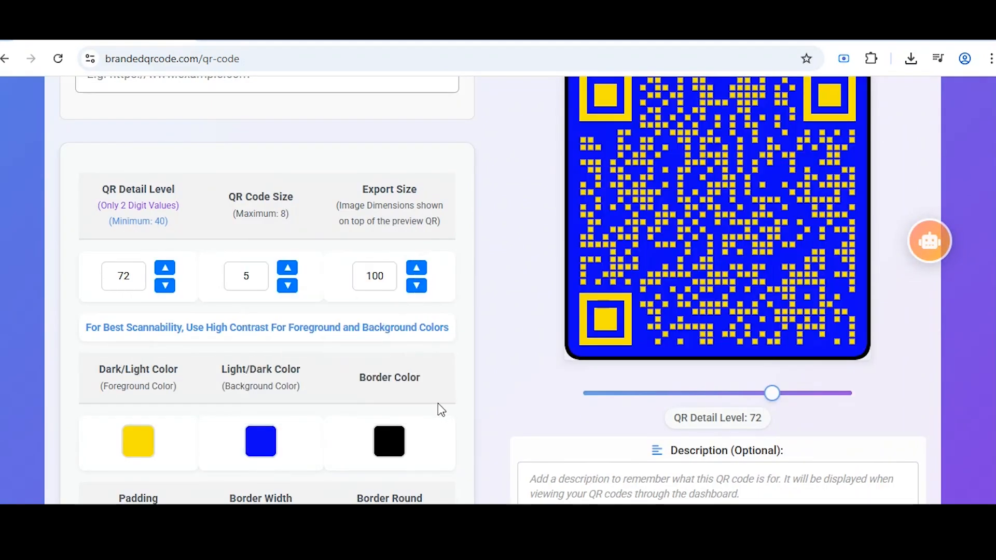
scroll(240, 478, "down", 7)
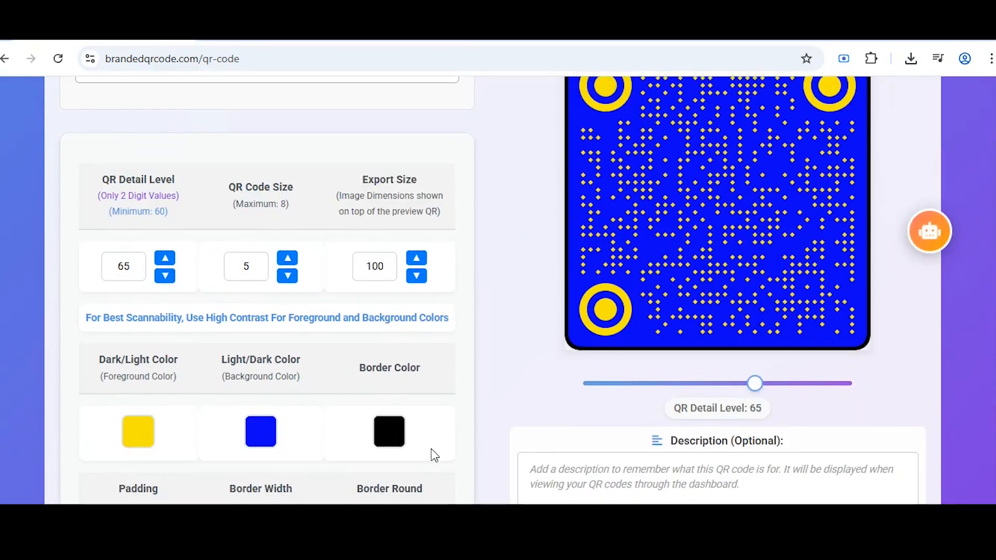
scroll(434, 453, "down", 6)
scroll(209, 466, "up", 7)
scroll(373, 430, "up", 7)
Switch the QR type to Landing Page and link it to the saved MENU page.
left_click(693, 352)
scroll(322, 373, "down", 3)
left_click(332, 371)
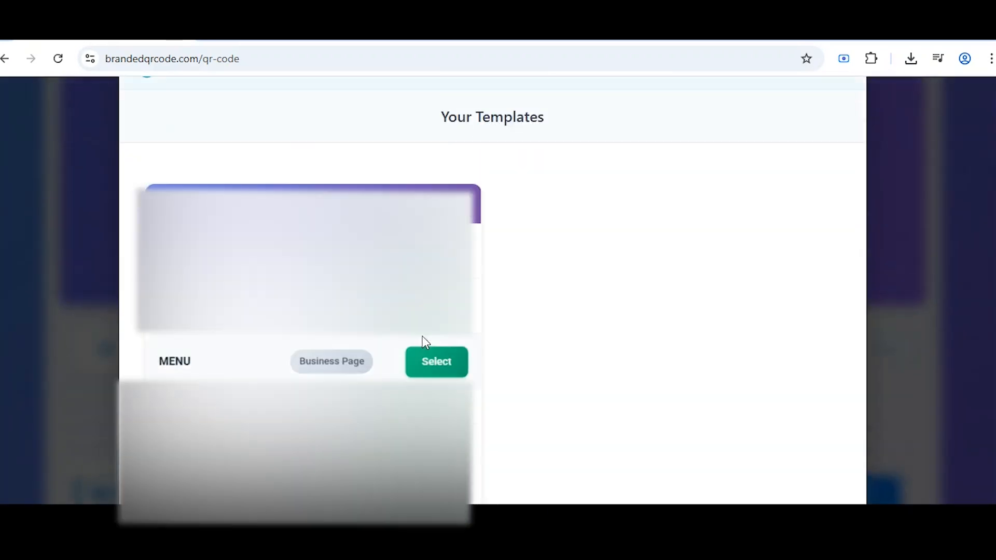
left_click(422, 362)
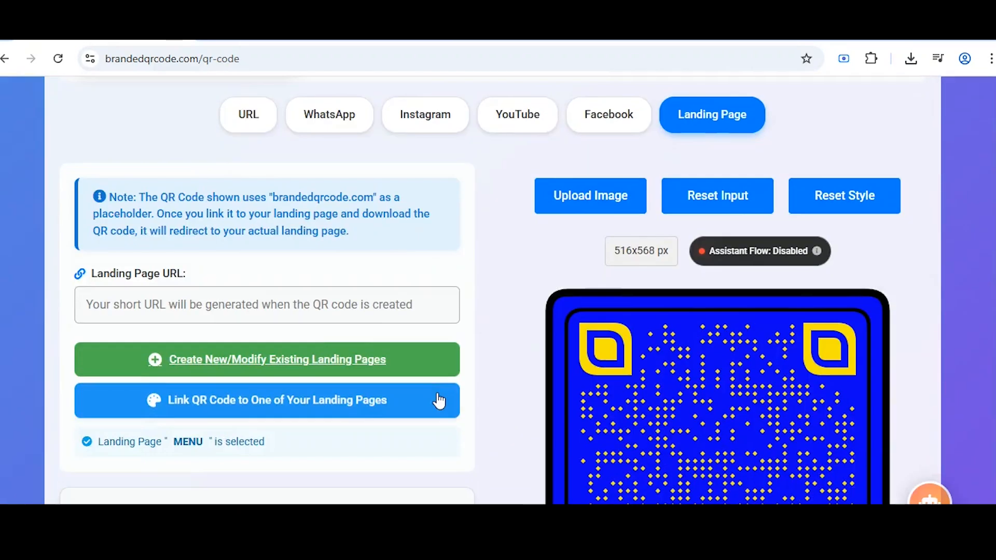
scroll(439, 401, "down", 12)
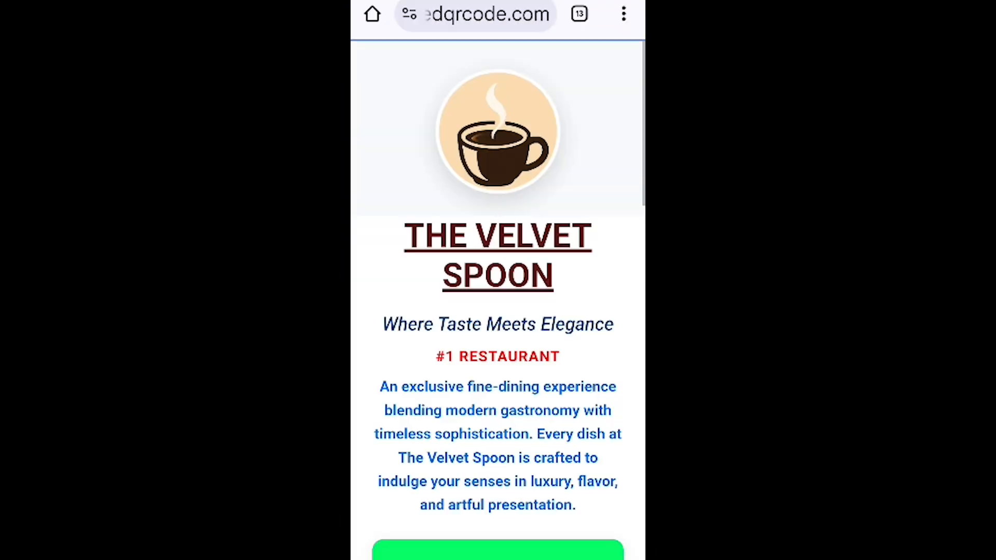
scroll(498, 280, "down", 10)
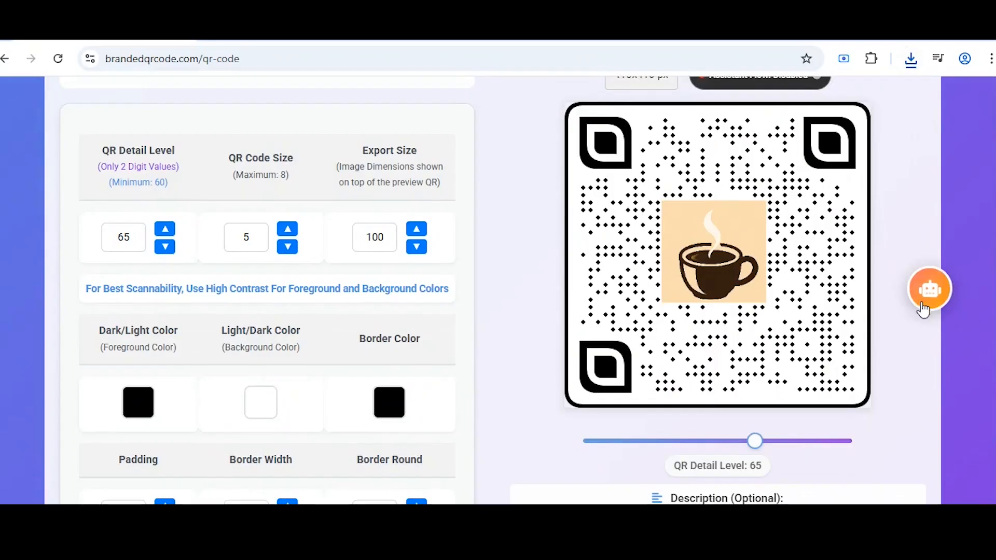
In the Design Assistant, crop the uploaded coffee image and generate QR designs.
left_click(923, 306)
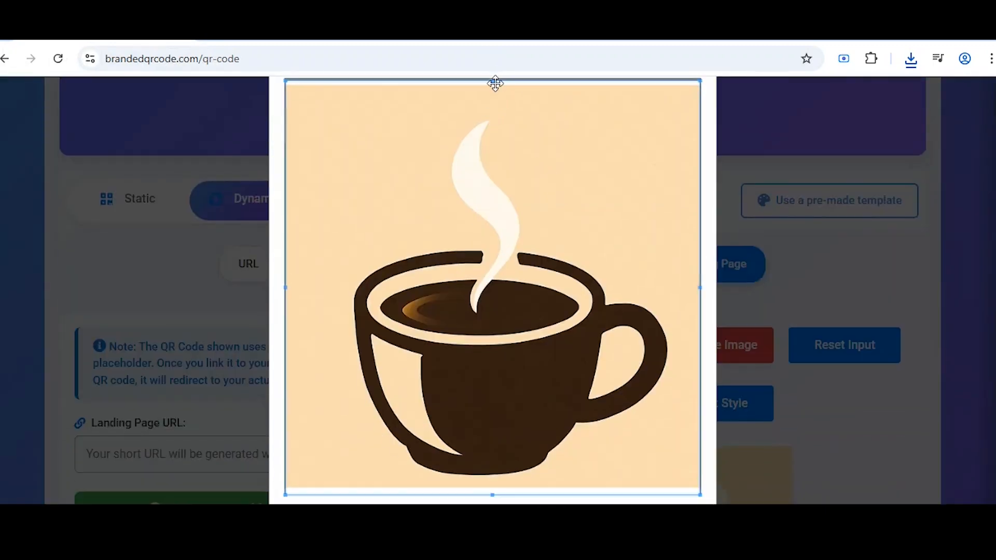
left_click_drag(493, 494, 493, 485)
scroll(582, 451, "down", 3)
left_click(559, 410)
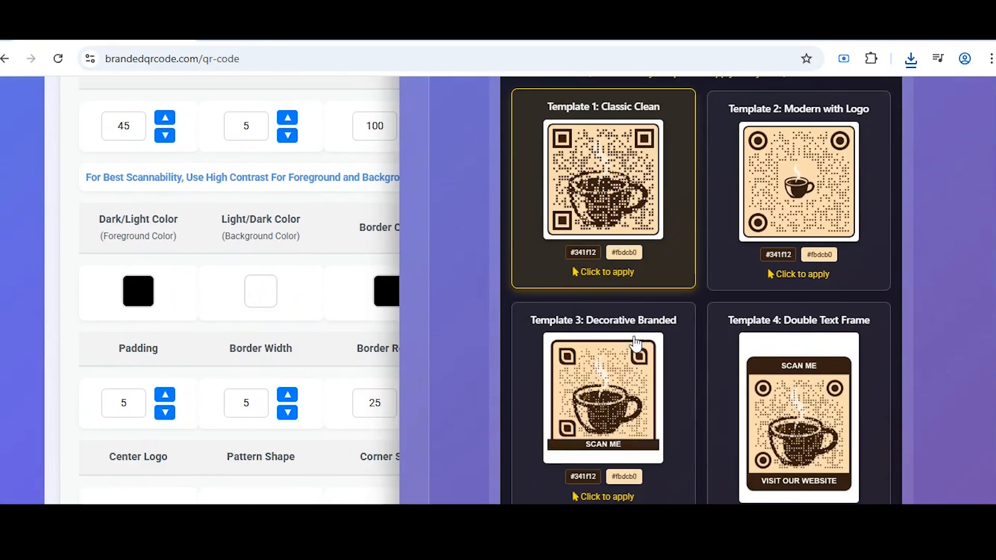
Apply the Classic Clean coffee-cup design to the QR code.
left_click(618, 239)
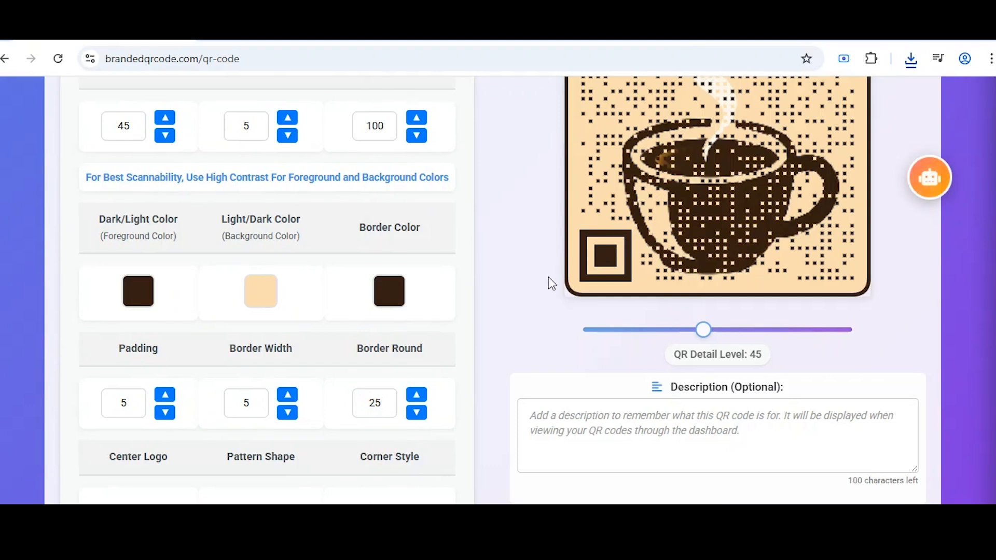
scroll(445, 329, "down", 4)
scroll(459, 379, "up", 6)
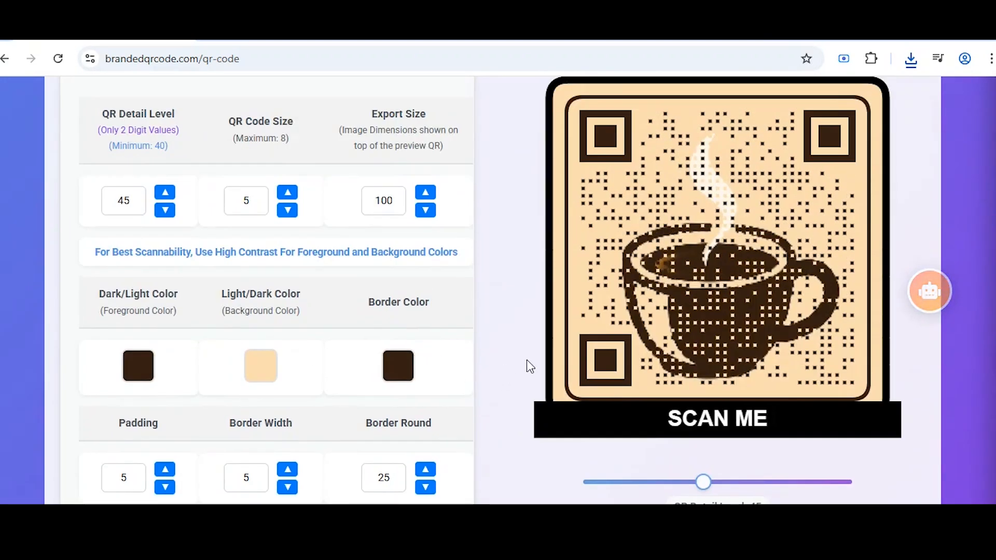
scroll(527, 360, "down", 10)
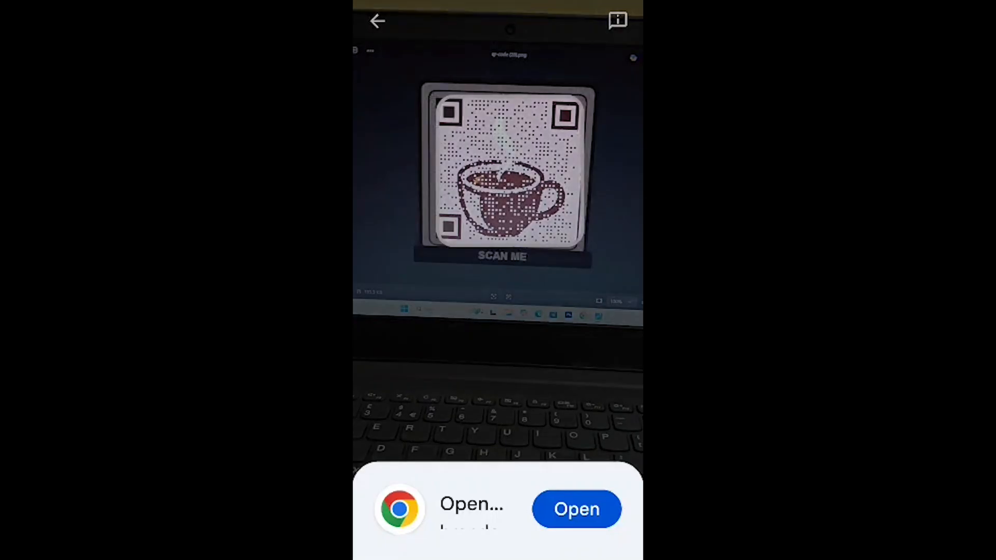
scroll(372, 271, "down", 15)
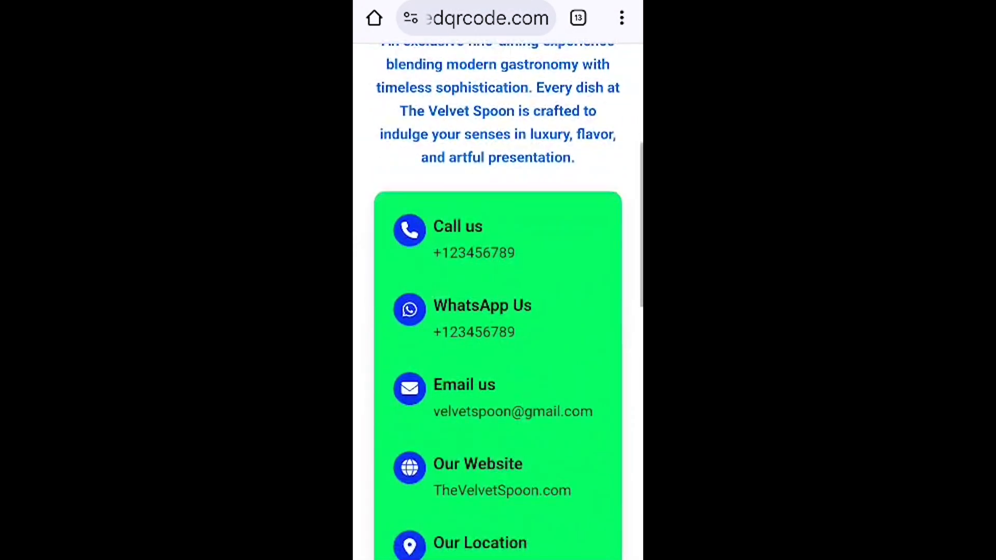